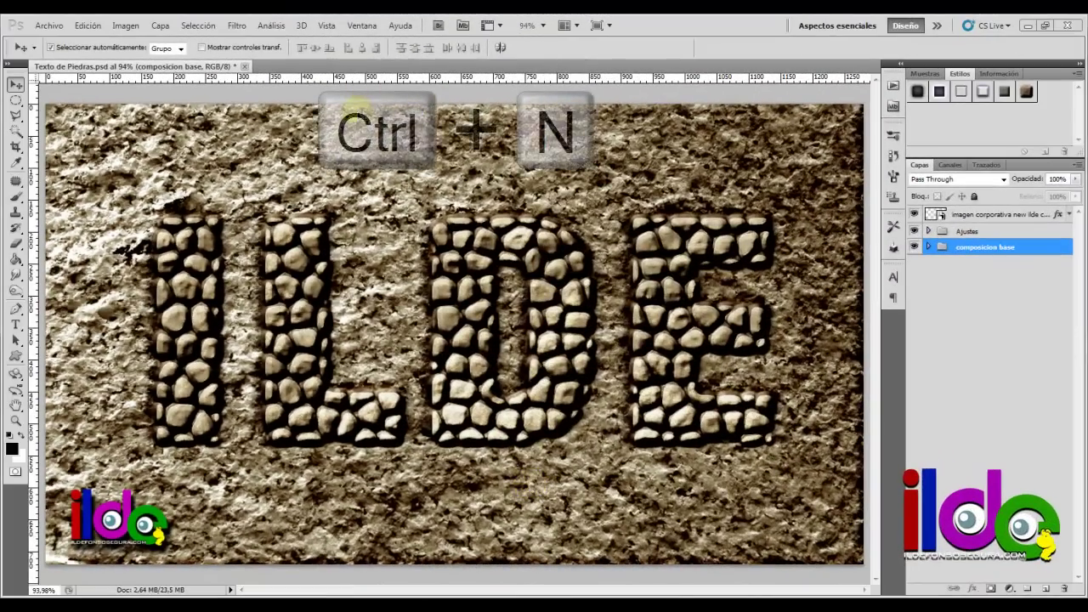
Create a new 1280×720 px document and invert its white background to black
left_click(51, 28)
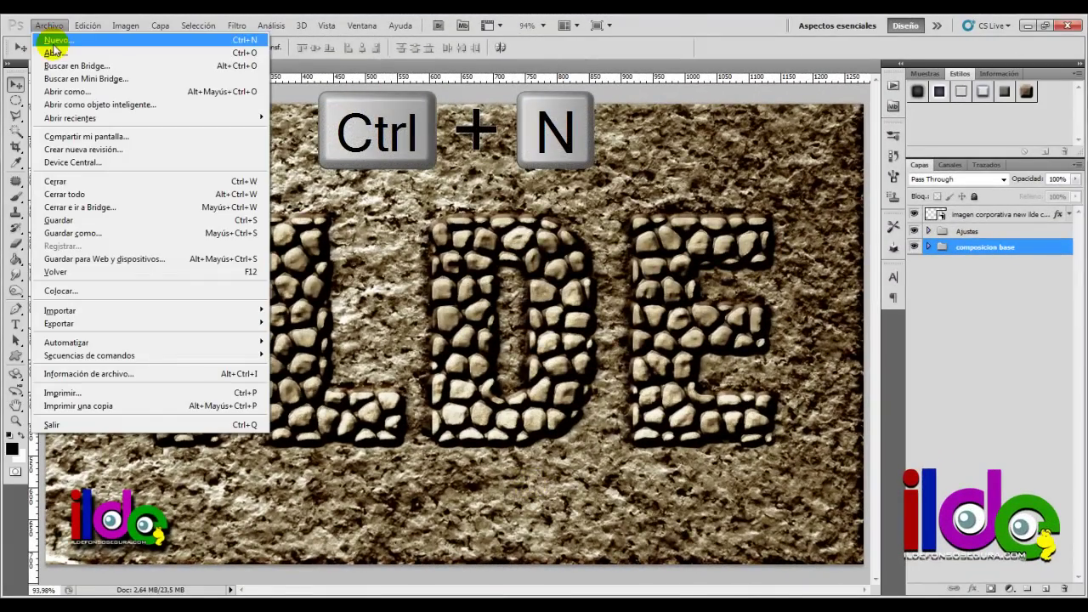
left_click(53, 40)
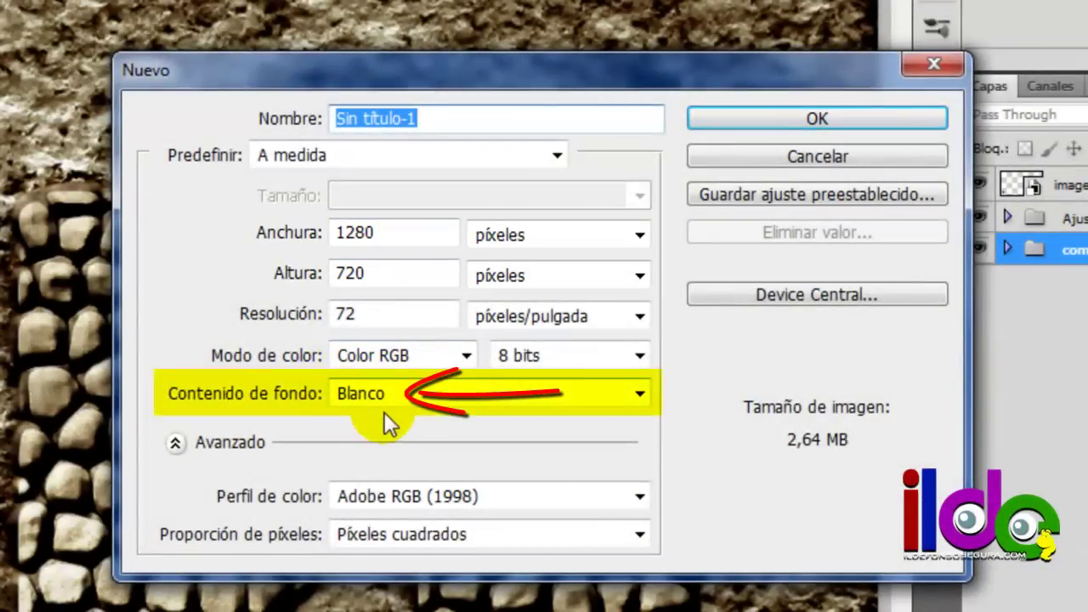
left_click(770, 123)
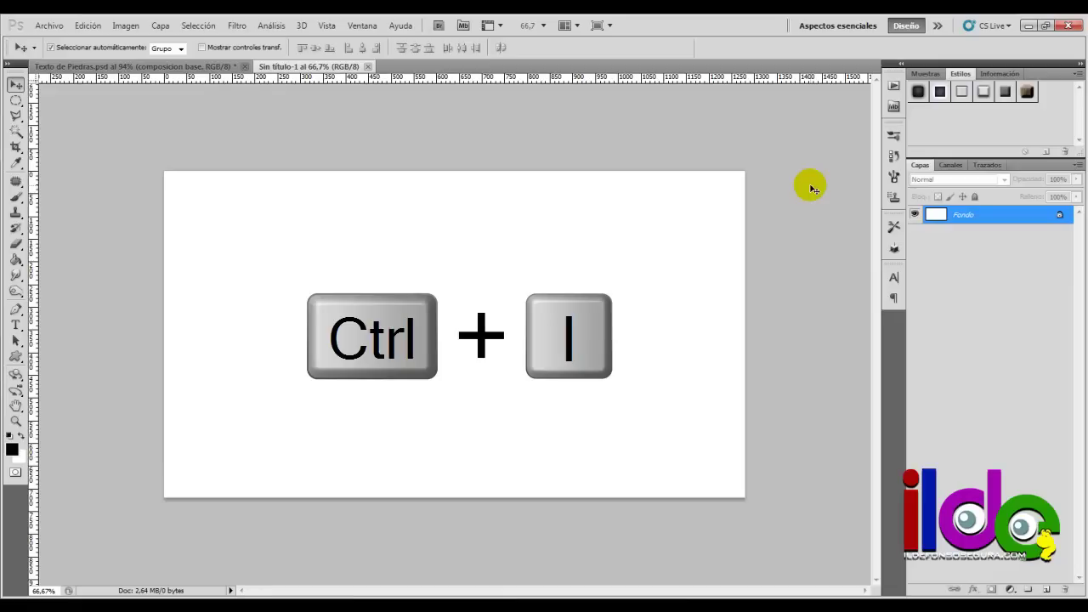
key("ctrl+i")
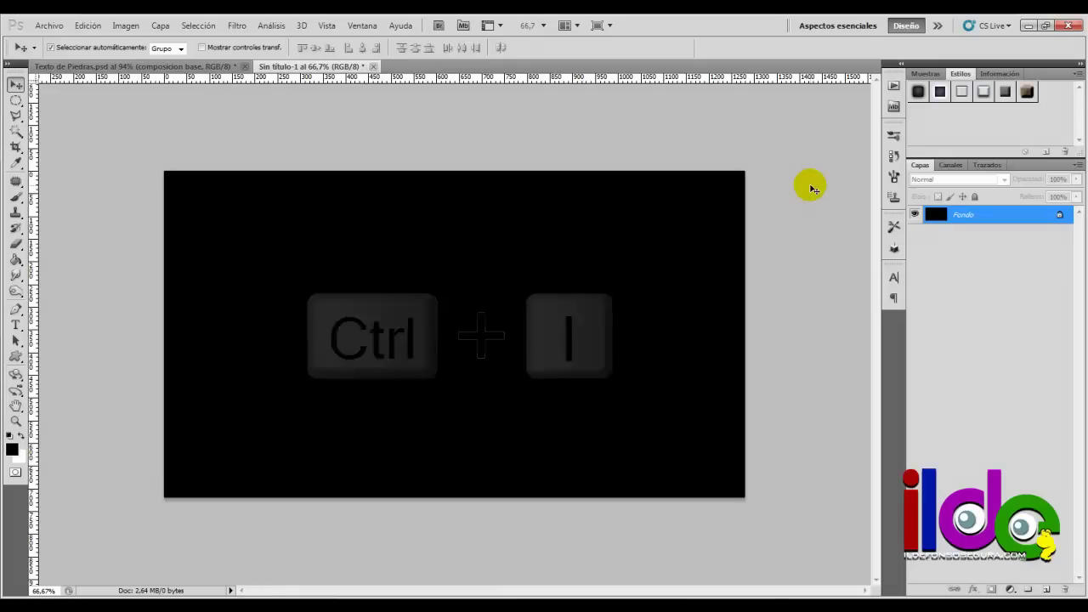
Place the textura textopiedras JPG and stretch it to fill the whole canvas
left_click(56, 27)
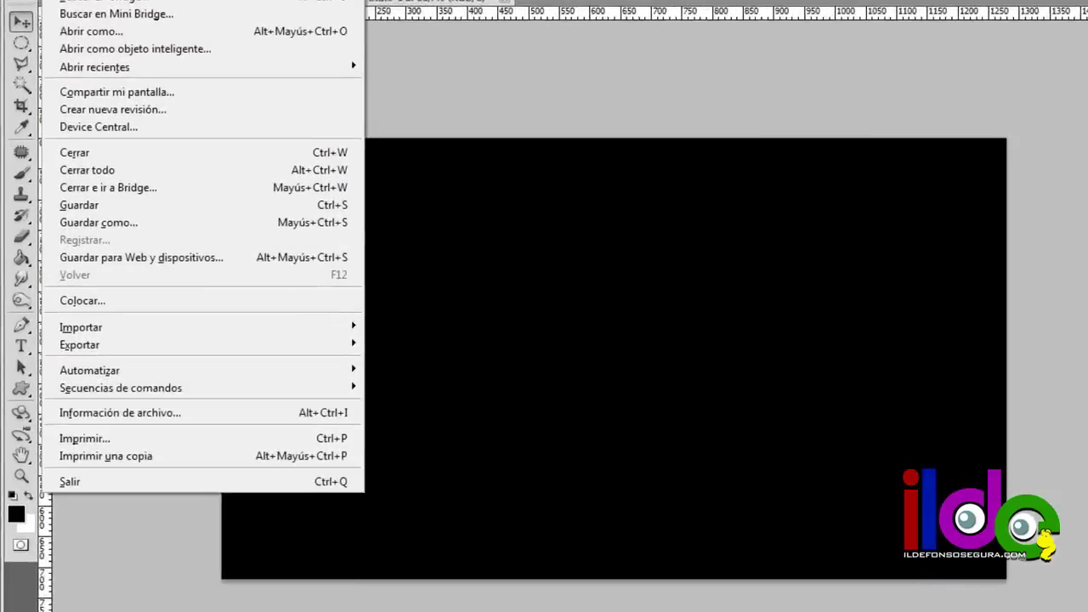
left_click(62, 287)
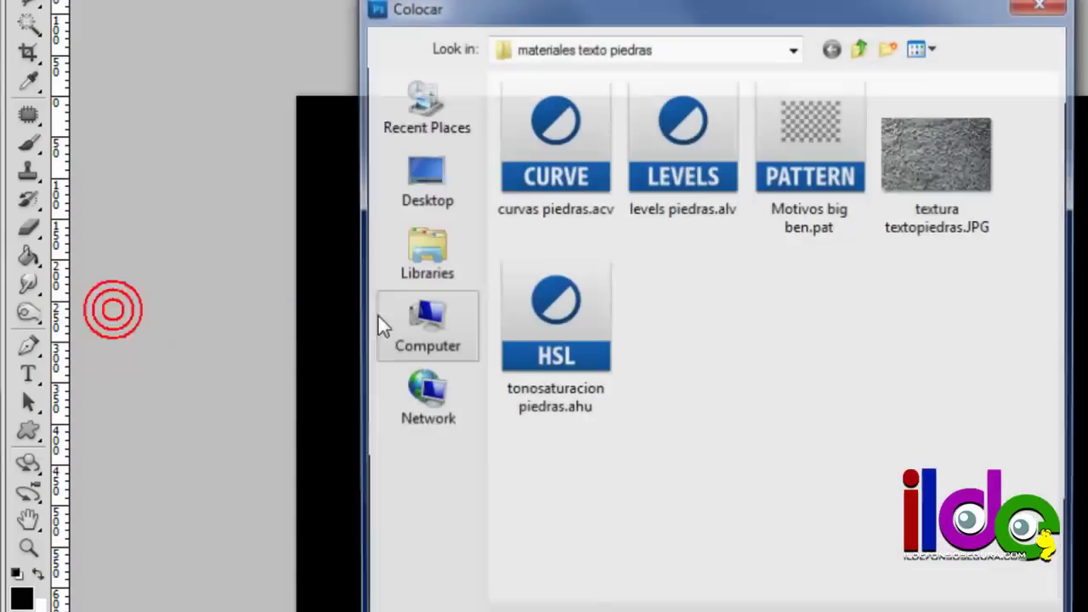
left_click(918, 159)
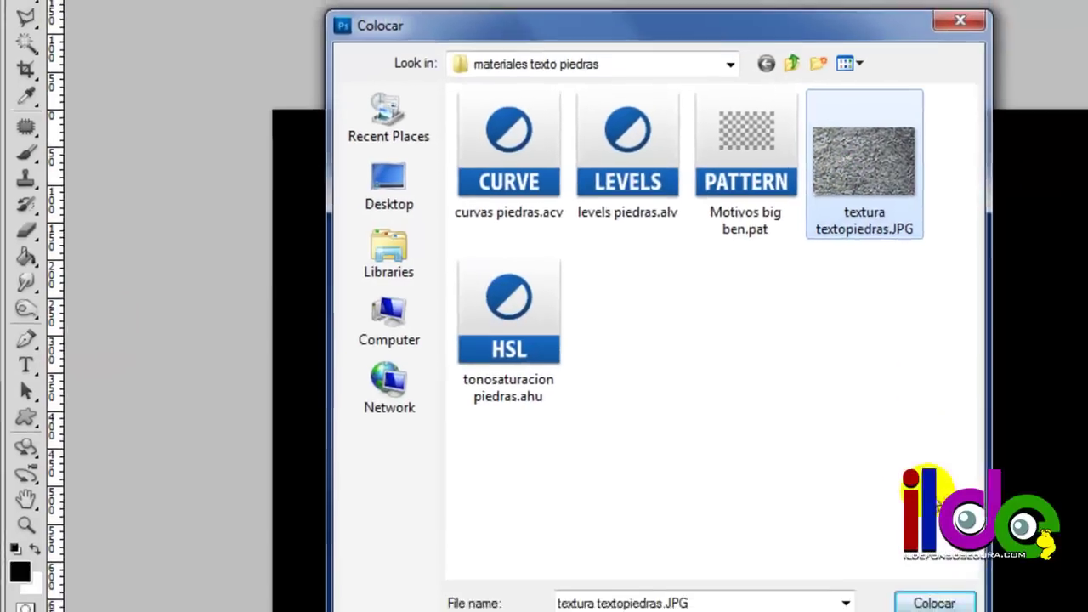
left_click(587, 478)
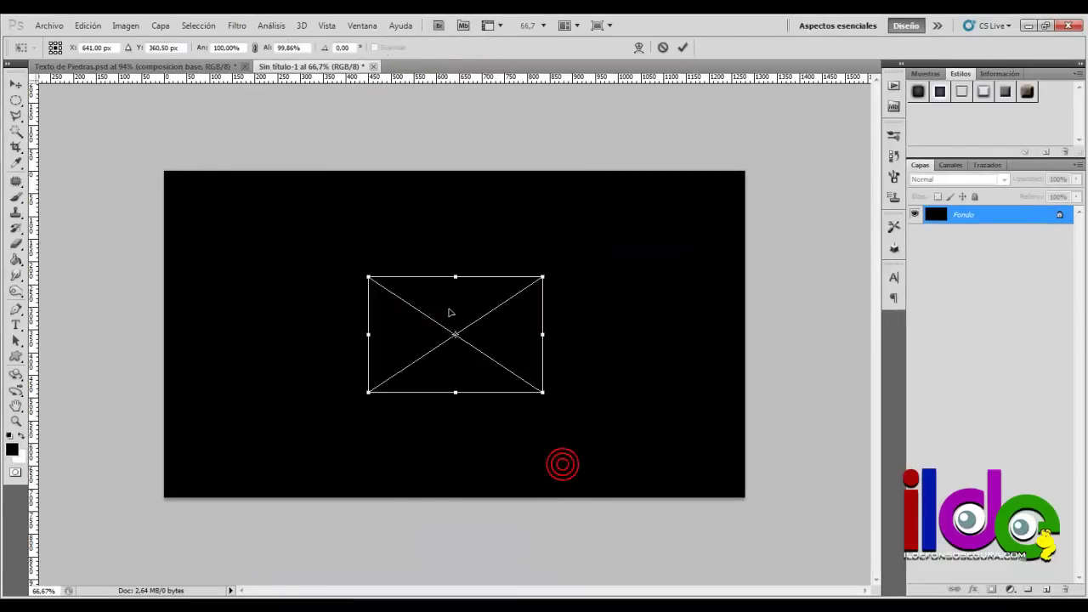
left_click_drag(427, 297, 227, 187)
left_click_drag(340, 287, 745, 495)
left_click(683, 48)
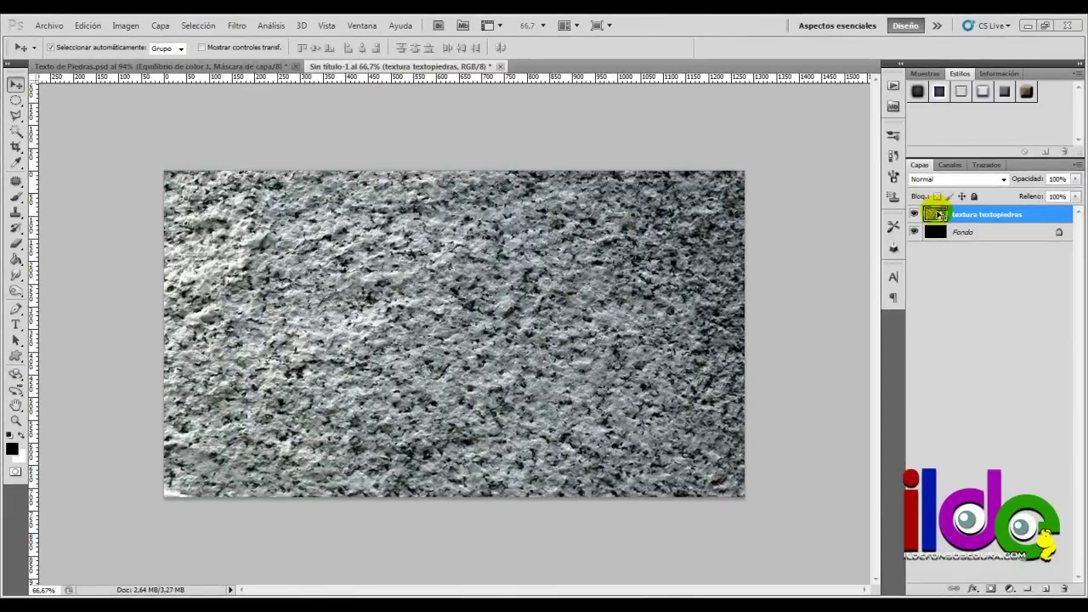
Rasterize the stone texture layer and apply a preset bevelled style from Estilos
right_click(986, 215)
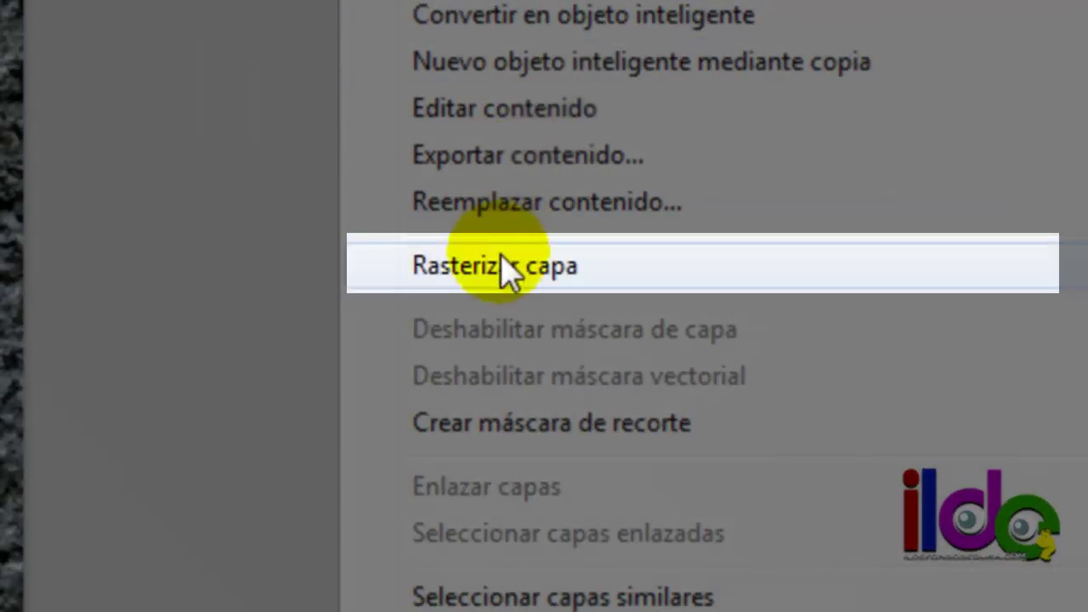
left_click(896, 370)
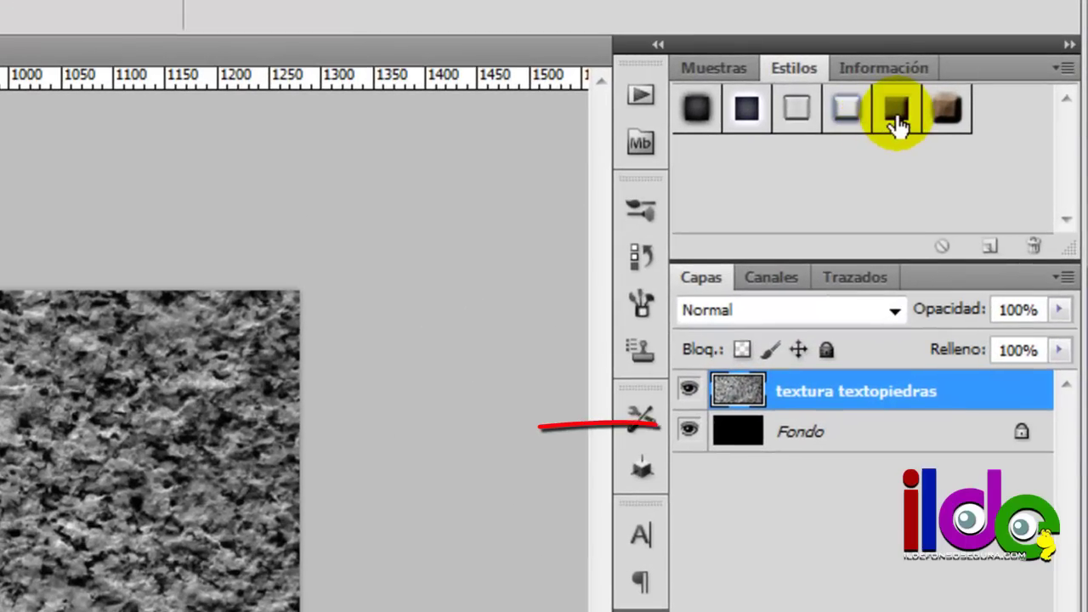
left_click(897, 119)
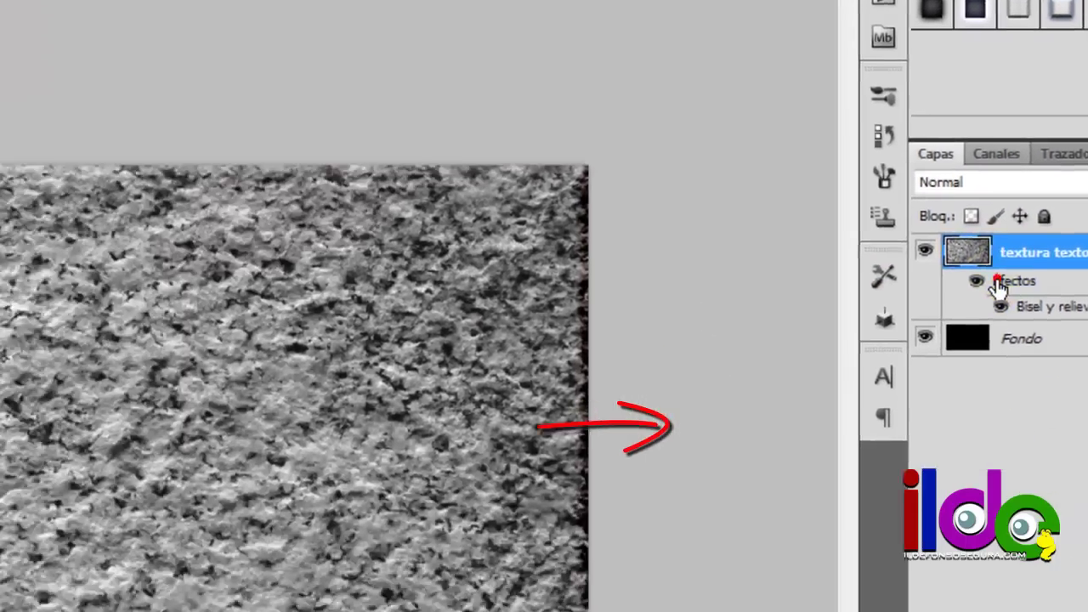
Set Bisel y relieve to Relieve acolchado, 827% depth, 18 px size, with a gloss contour
double_click(998, 287)
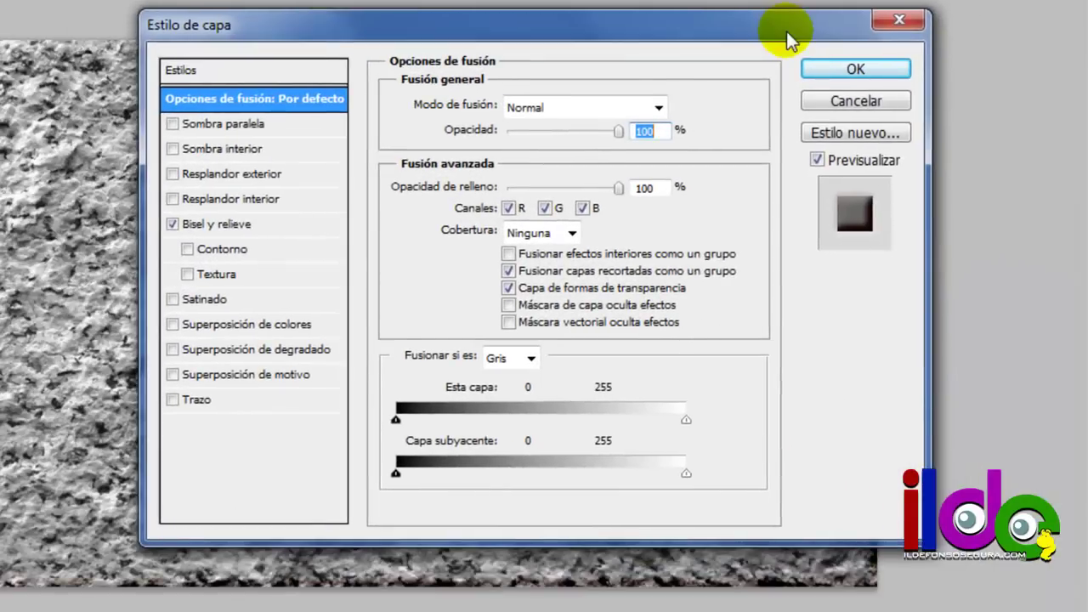
left_click(248, 226)
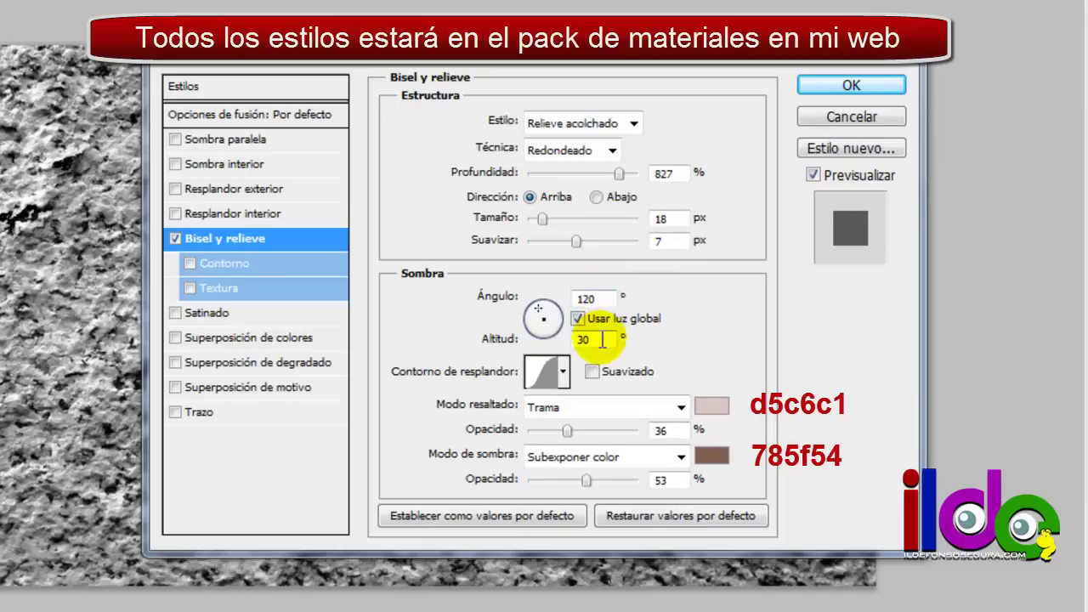
left_click(558, 377)
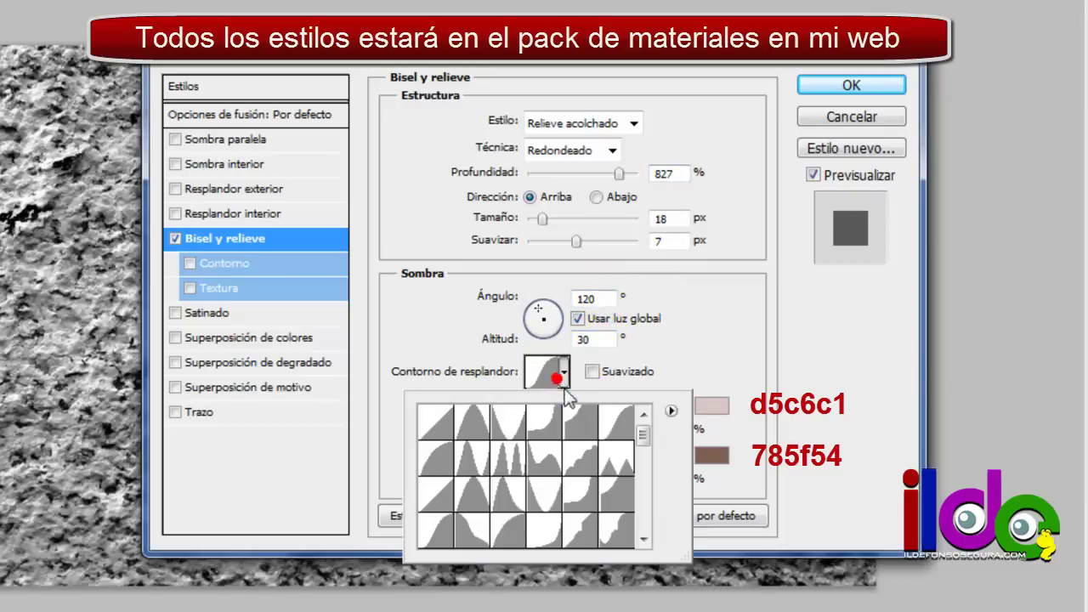
double_click(614, 431)
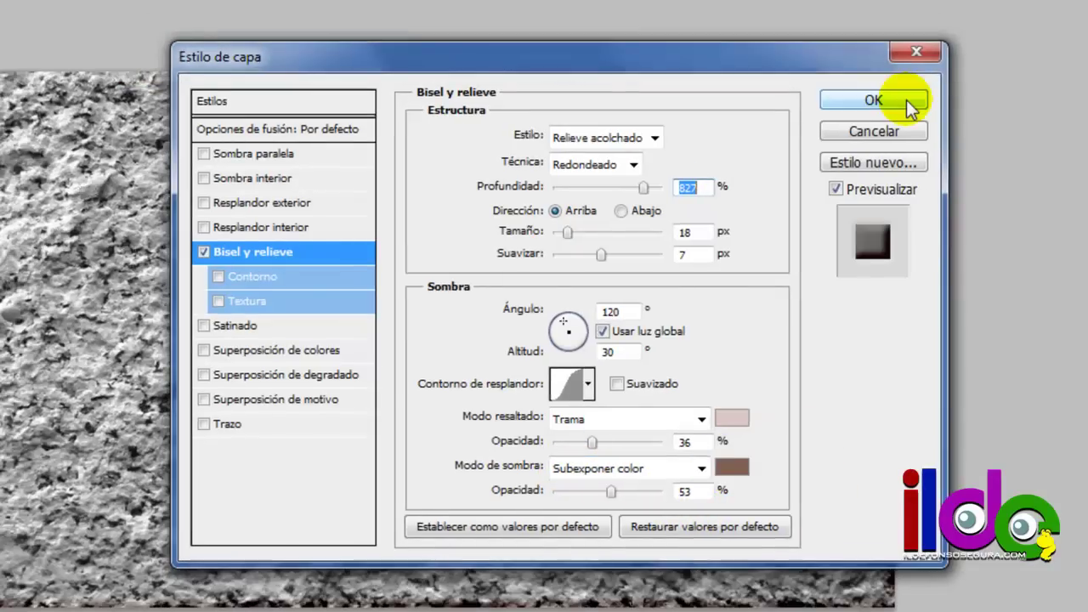
left_click(851, 85)
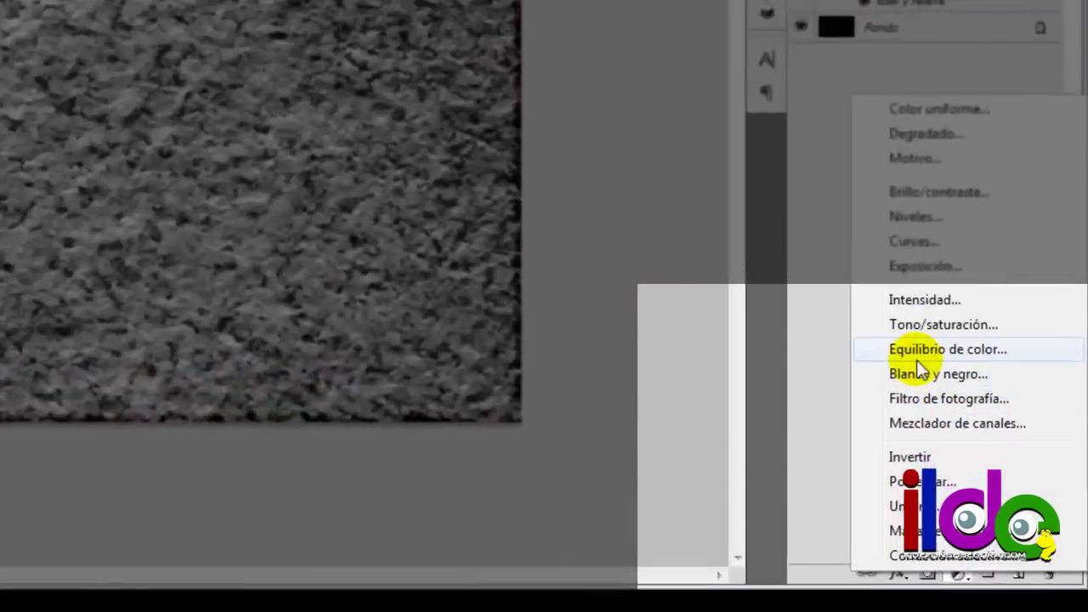
Add an Equilibrio de color layer: midtones 32, 22, -14; shadows red 20, blue -4
left_click(996, 452)
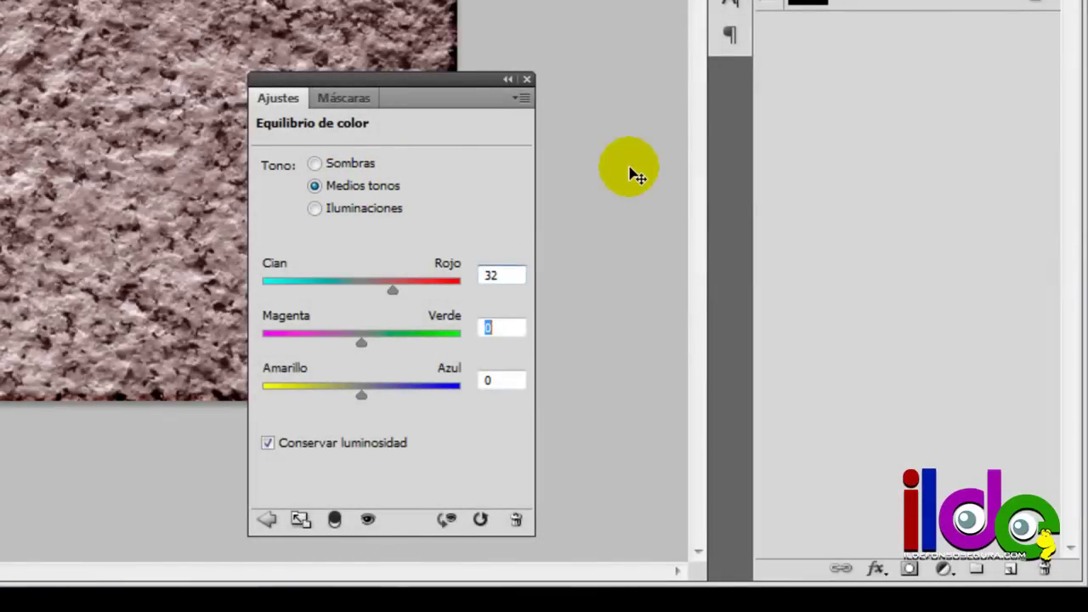
type("22")
key("Tab")
type("-14")
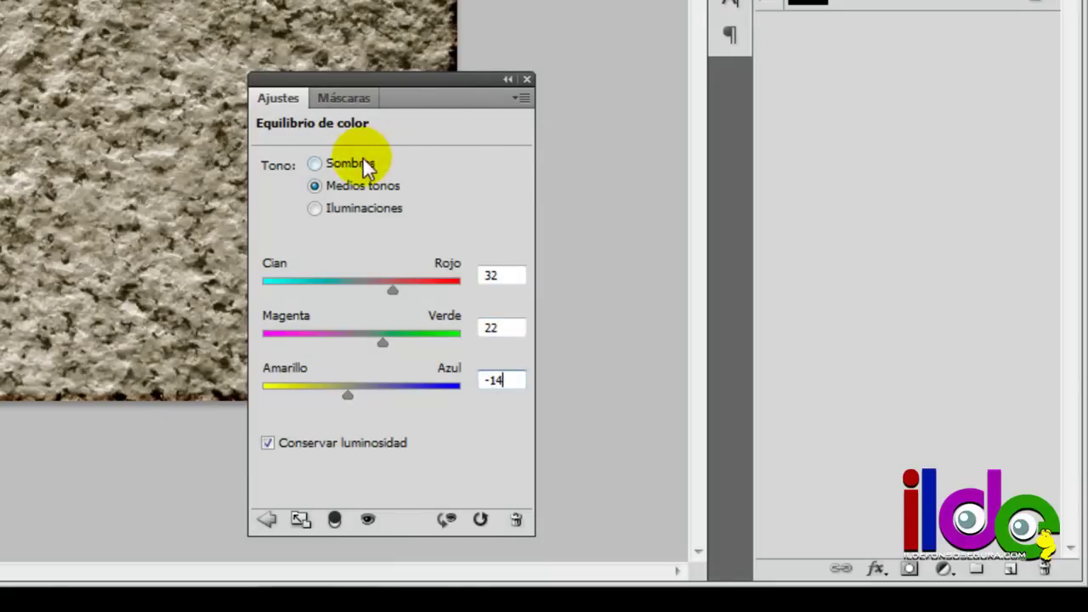
left_click(353, 163)
left_click(492, 272)
type("20")
key("Tab")
key("Tab")
type("-4")
key("Tab")
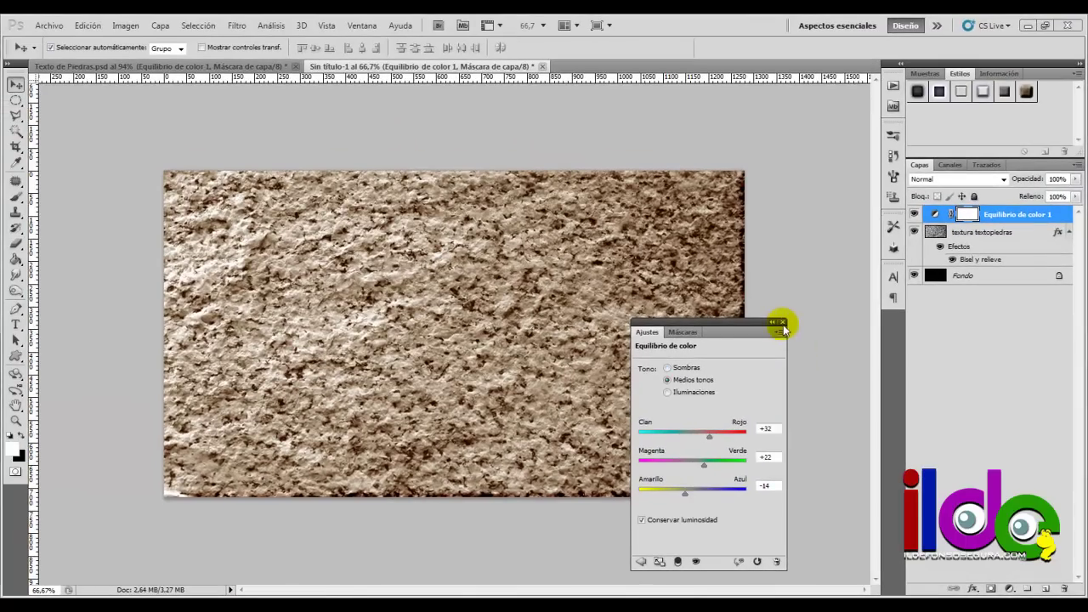
left_click(782, 322)
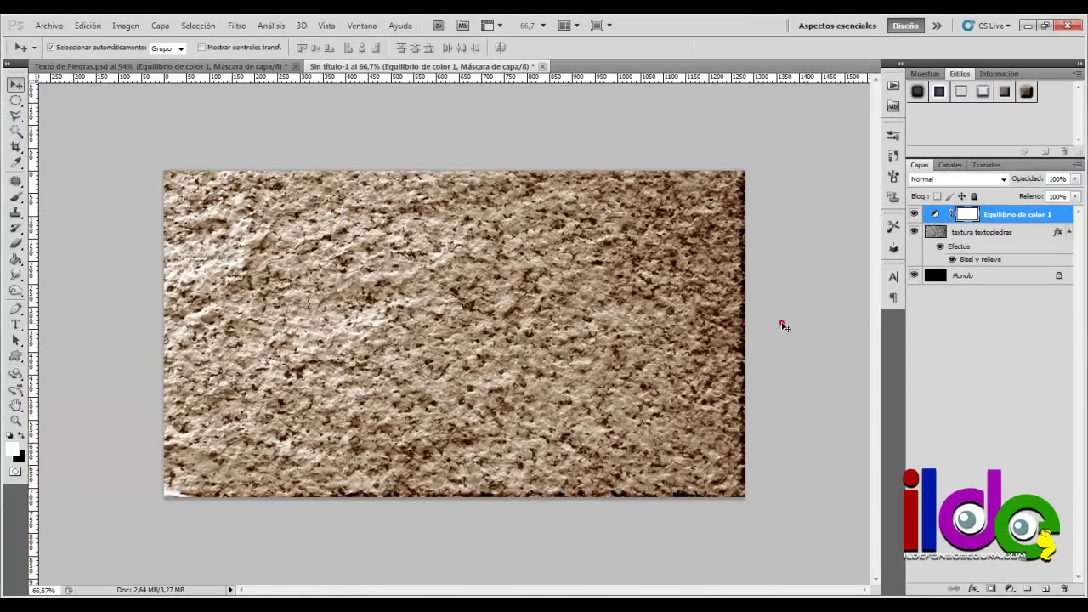
Type white ILDE text in Harvest 520 pt over the stone texture
left_click(17, 325)
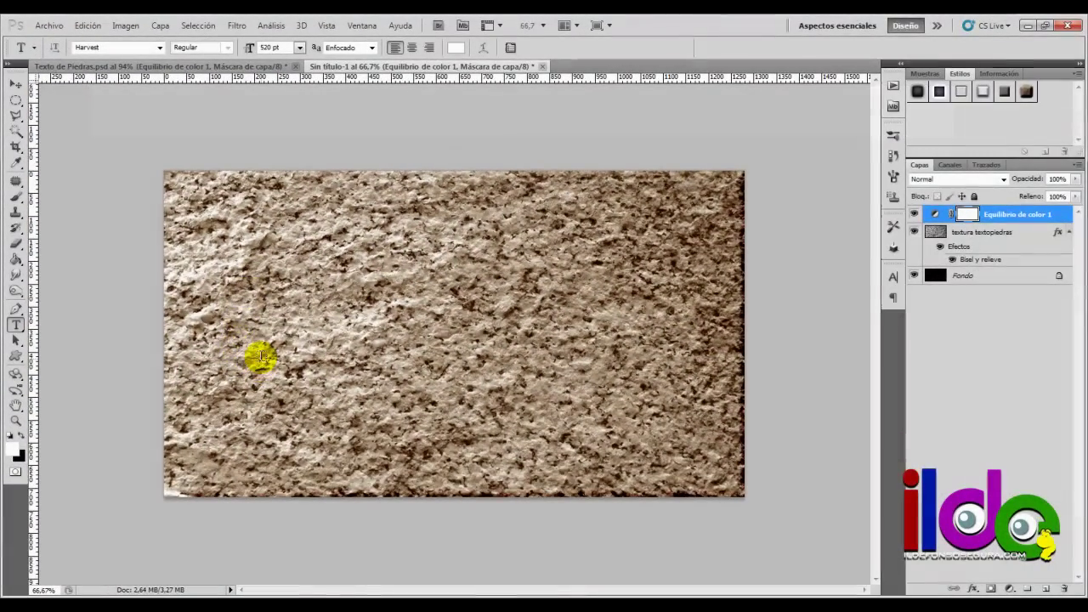
left_click(260, 358)
type("ILDE")
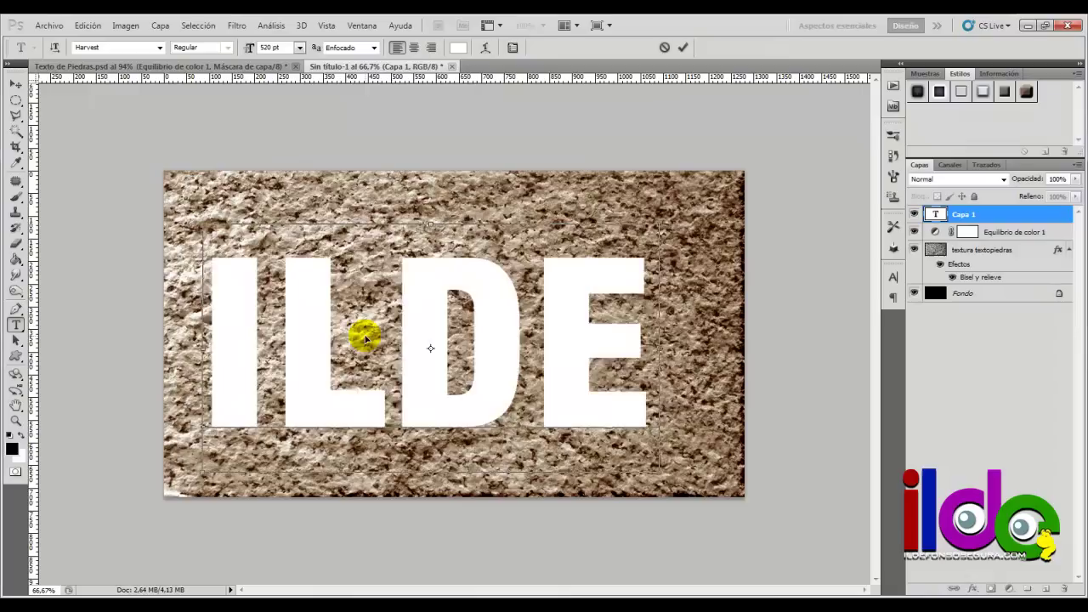
left_click_drag(430, 347, 453, 334)
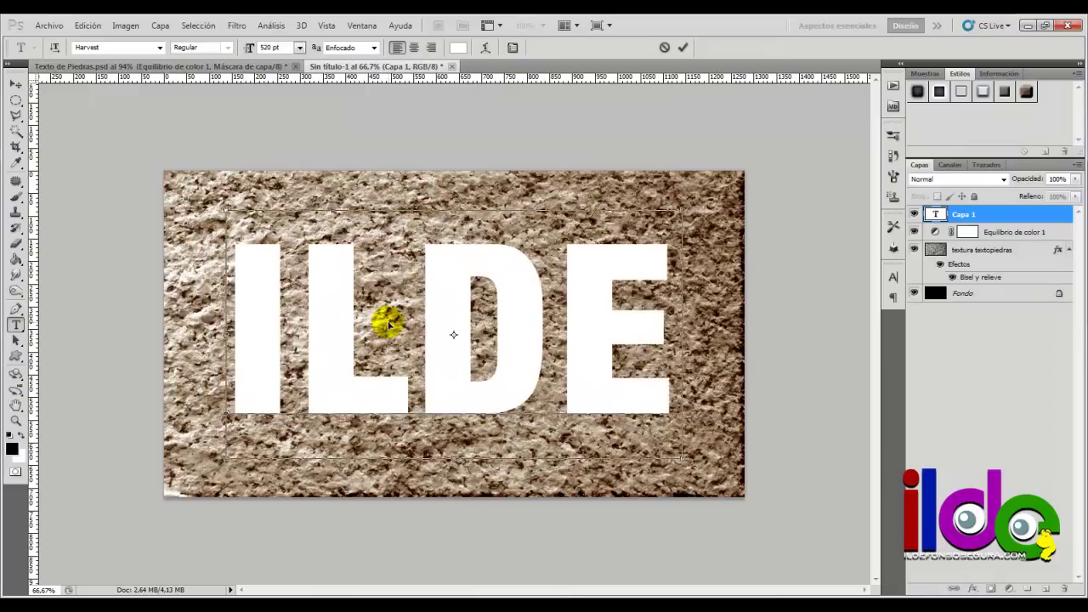
left_click(682, 49)
key("v")
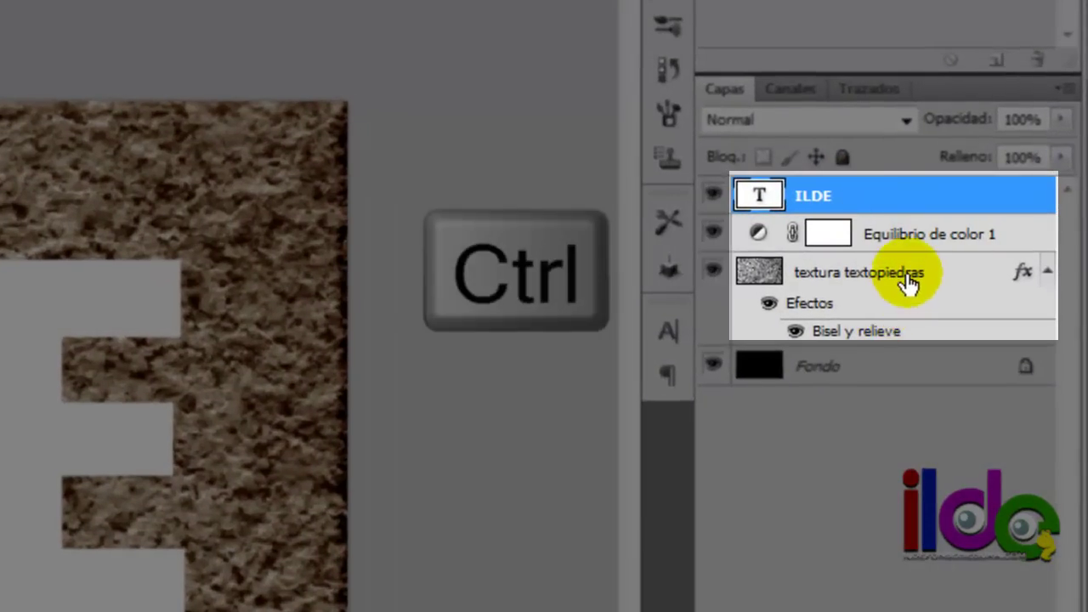
Centre ILDE horizontally against the texture layer, leaving only ILDE selected
left_click(904, 272, "ctrl")
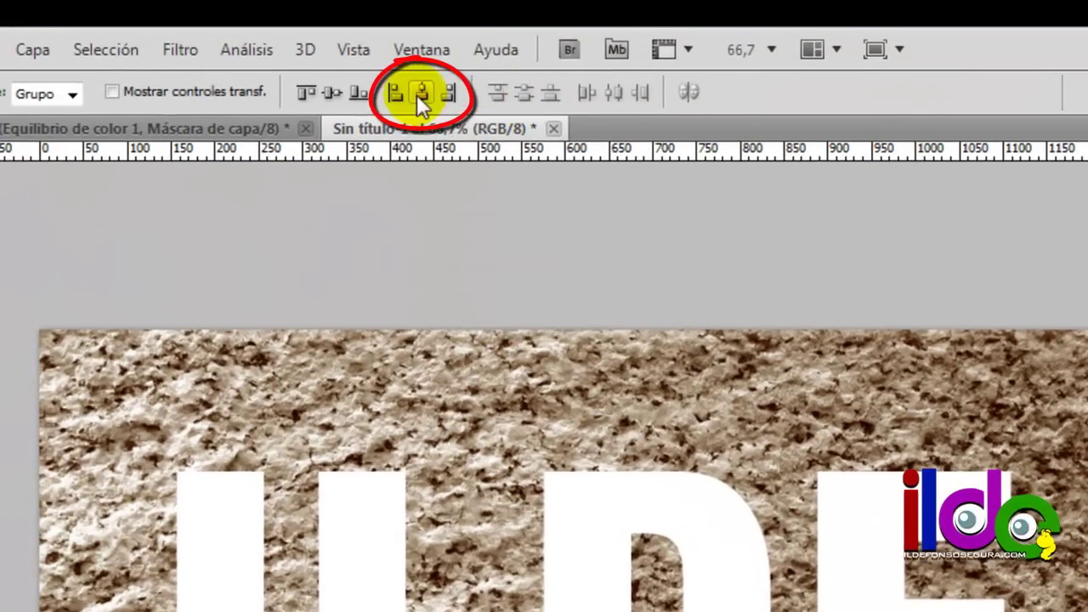
left_click(416, 94)
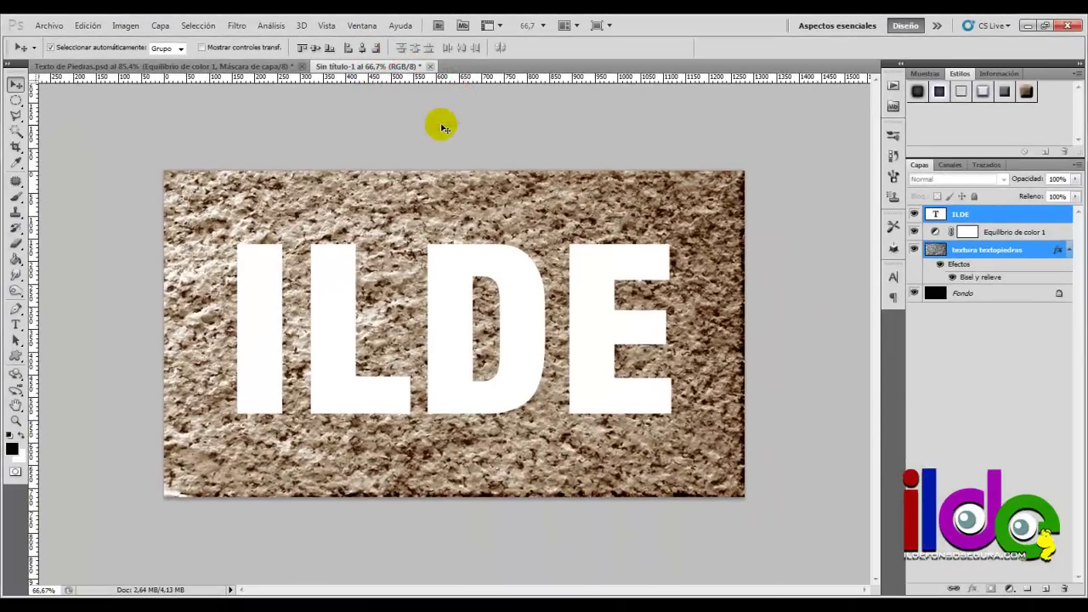
left_click(867, 471)
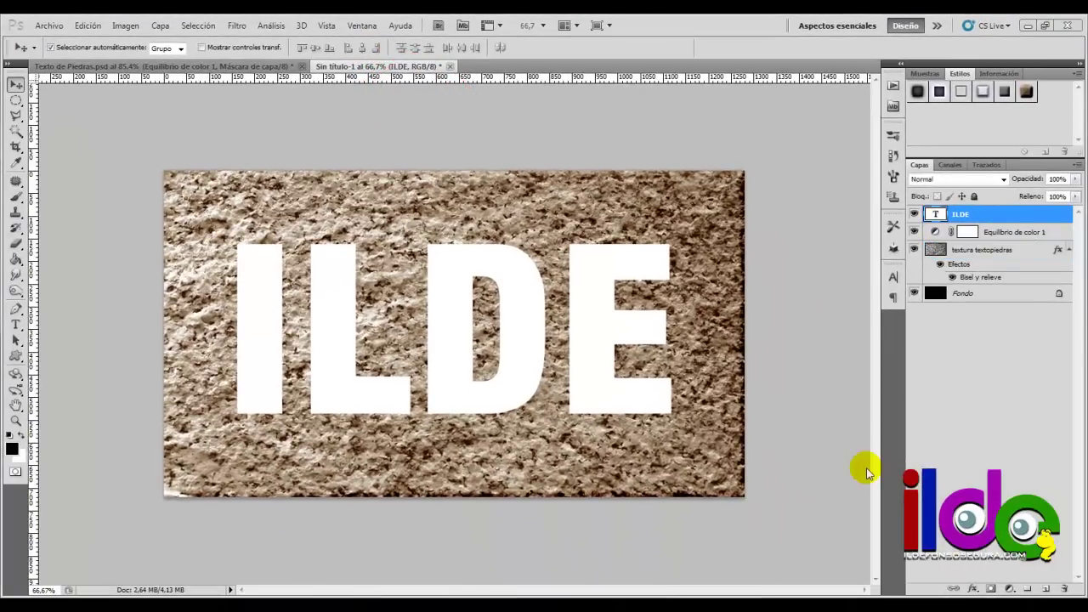
Rasterize the ILDE text and apply Vidriera with cell size 19, border 1, light intensity 1
right_click(963, 216)
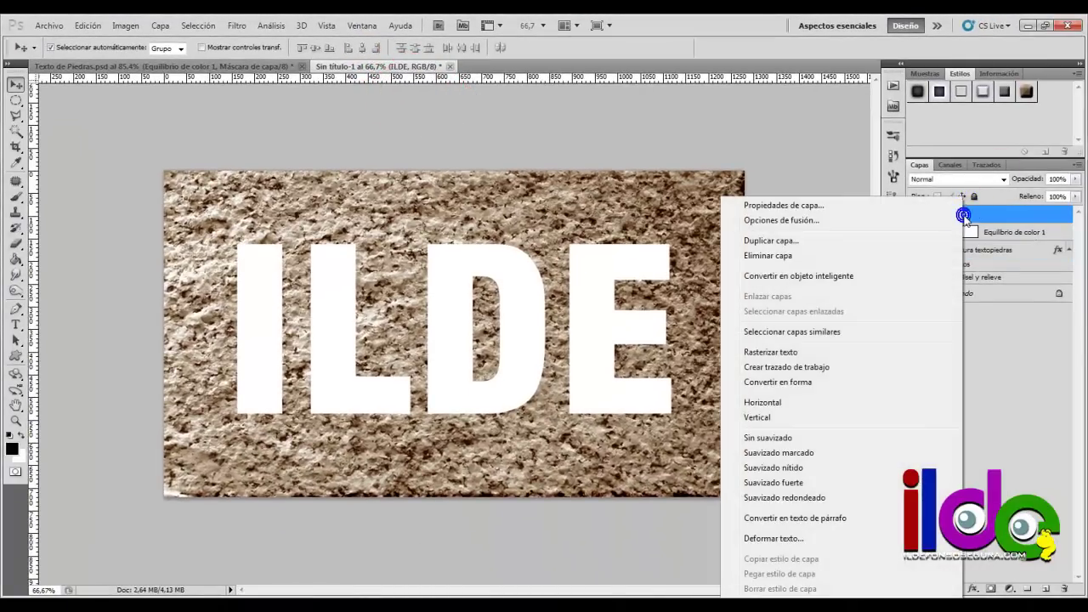
left_click(806, 354)
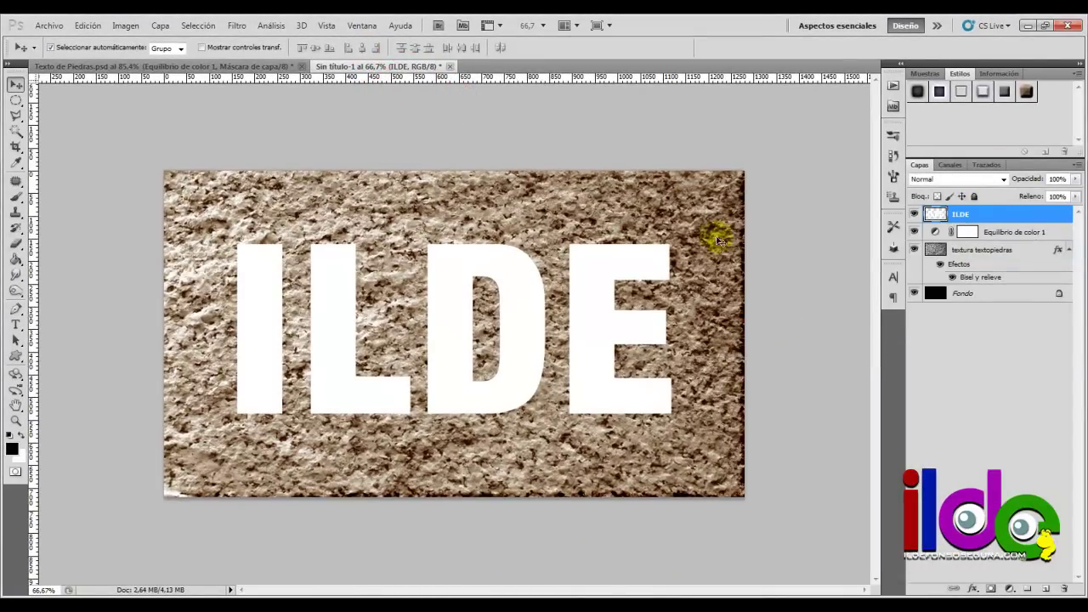
left_click(238, 27)
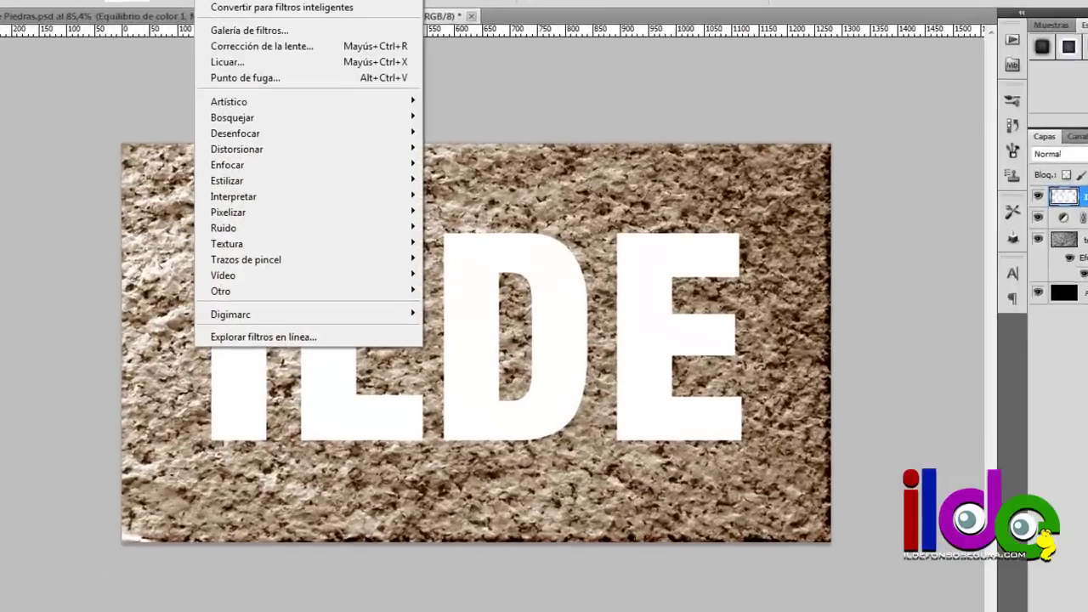
mouse_move(189, 229)
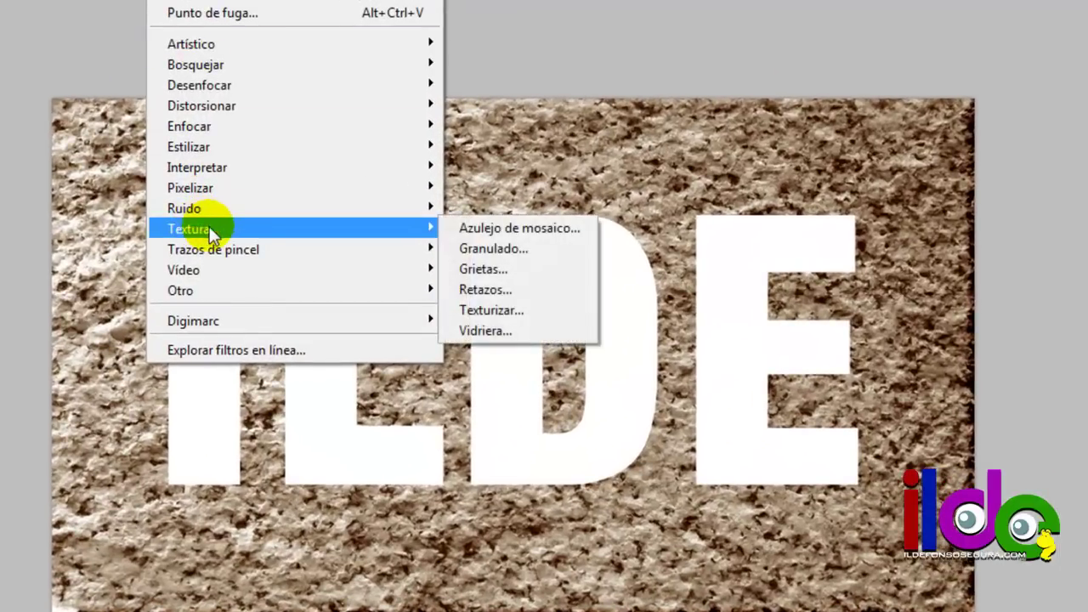
left_click(551, 333)
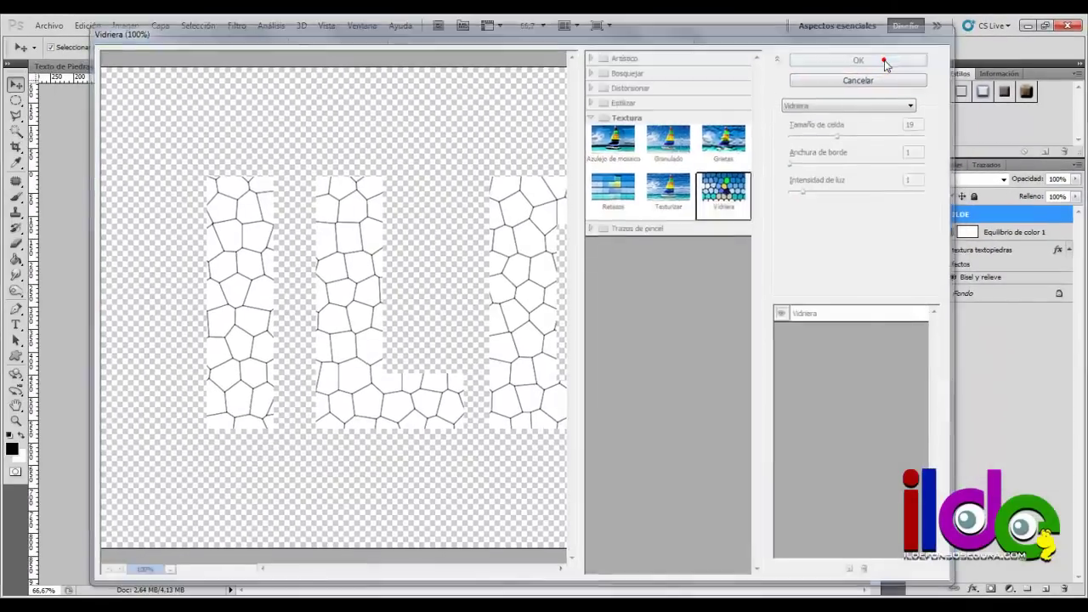
left_click(884, 65)
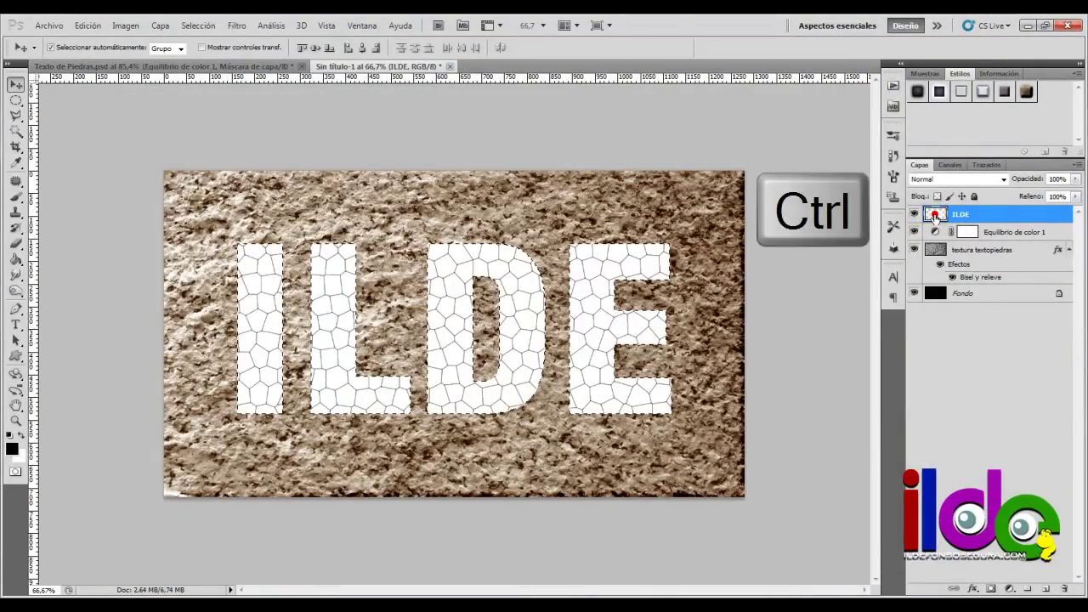
left_click(94, 26)
Copy the cell-patterned letters into a new Alfa 1 channel and deselect
left_click(104, 119)
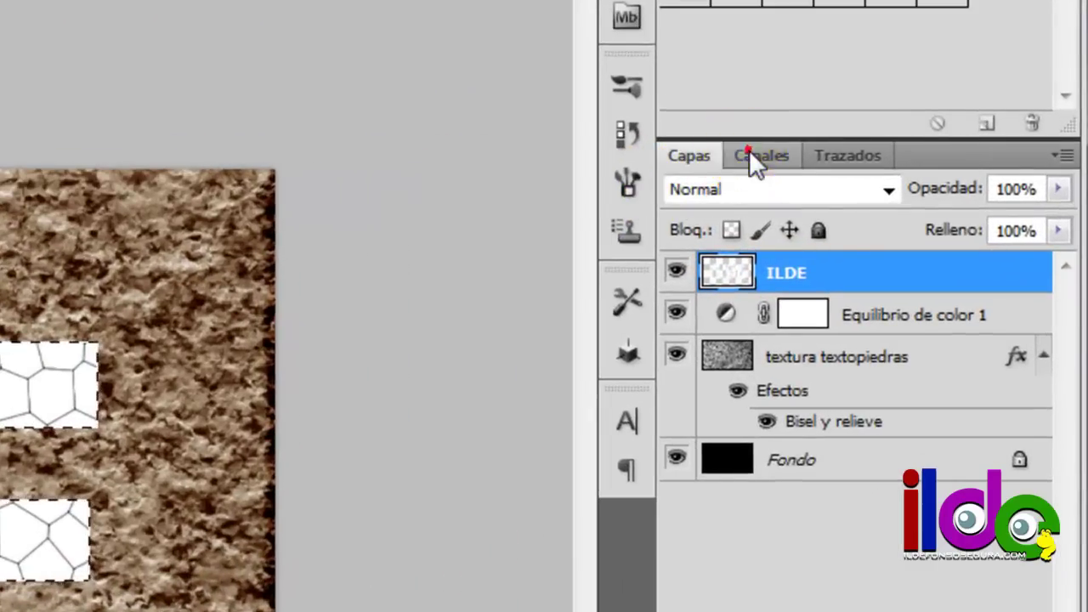
left_click(749, 150)
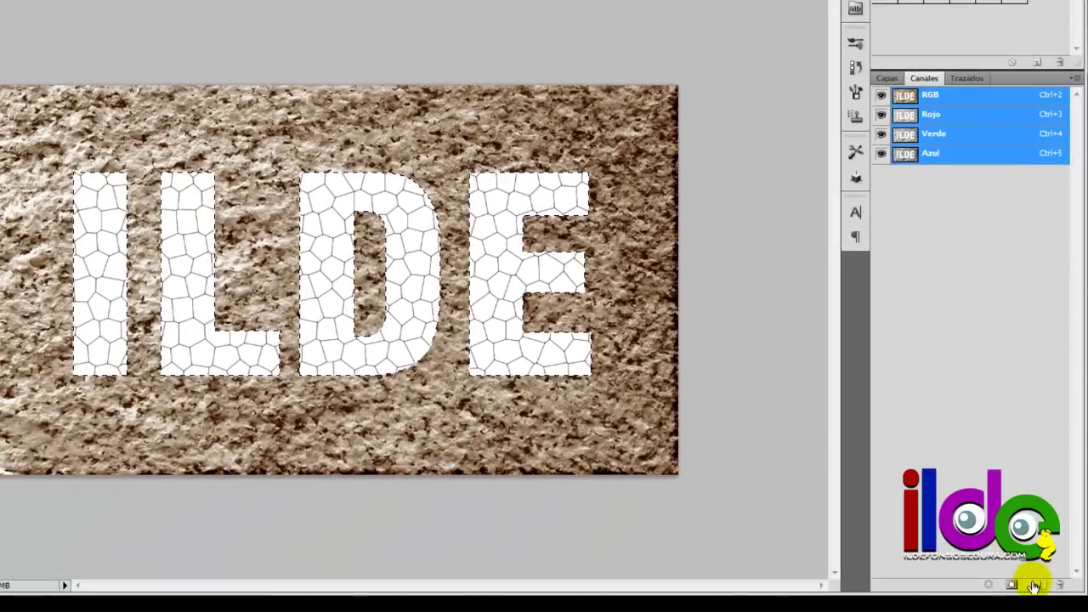
left_click(1037, 585)
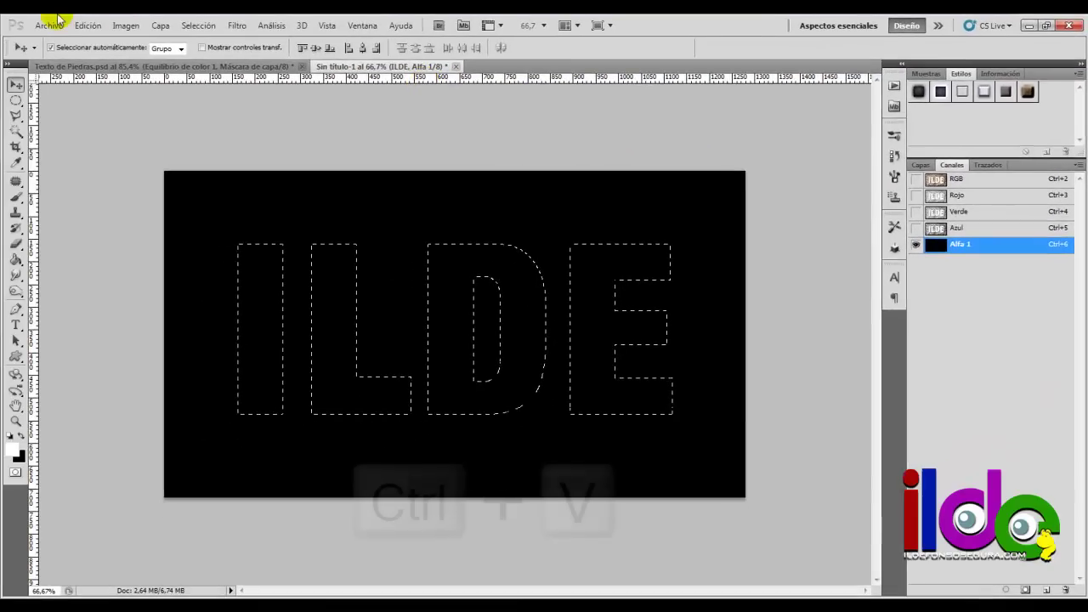
left_click(88, 25)
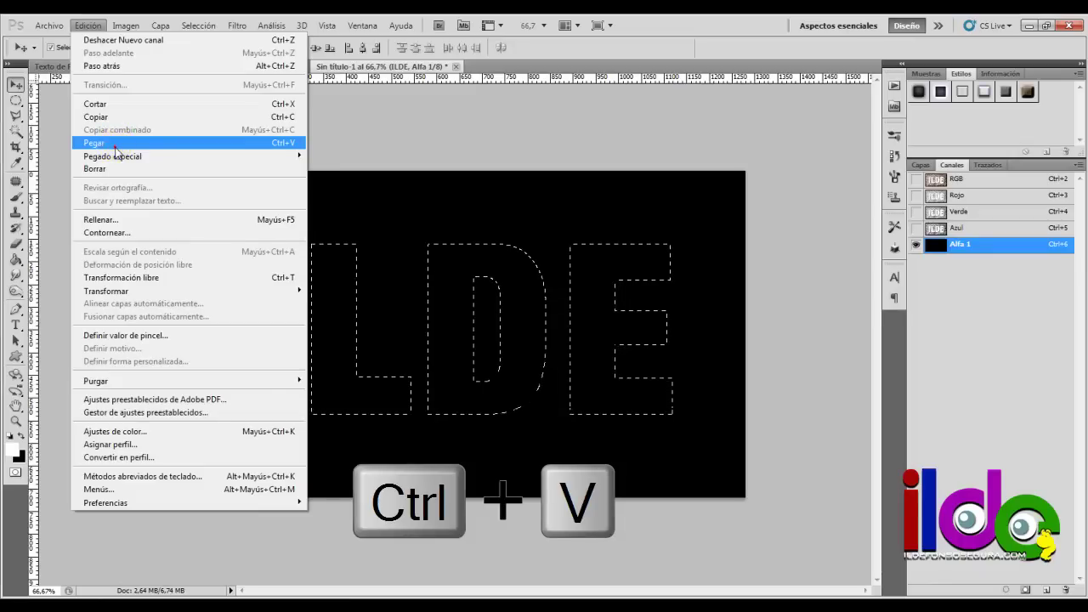
left_click(94, 143)
key("ctrl+d")
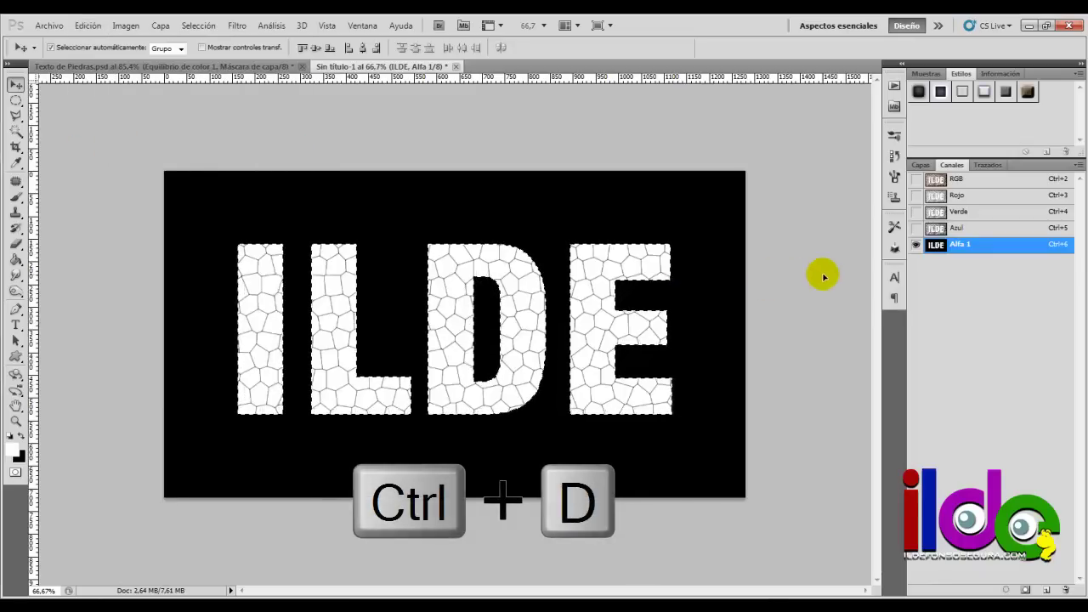
Load the Alfa 1 channel contents as a selection
key("ctrl")
left_click(941, 246, "ctrl")
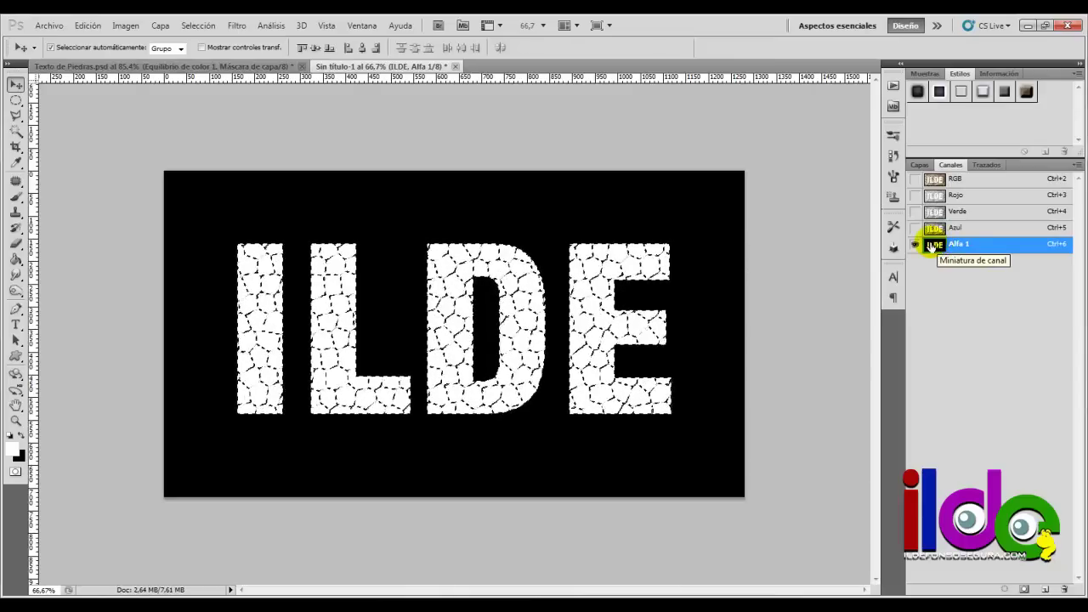
left_click(236, 25)
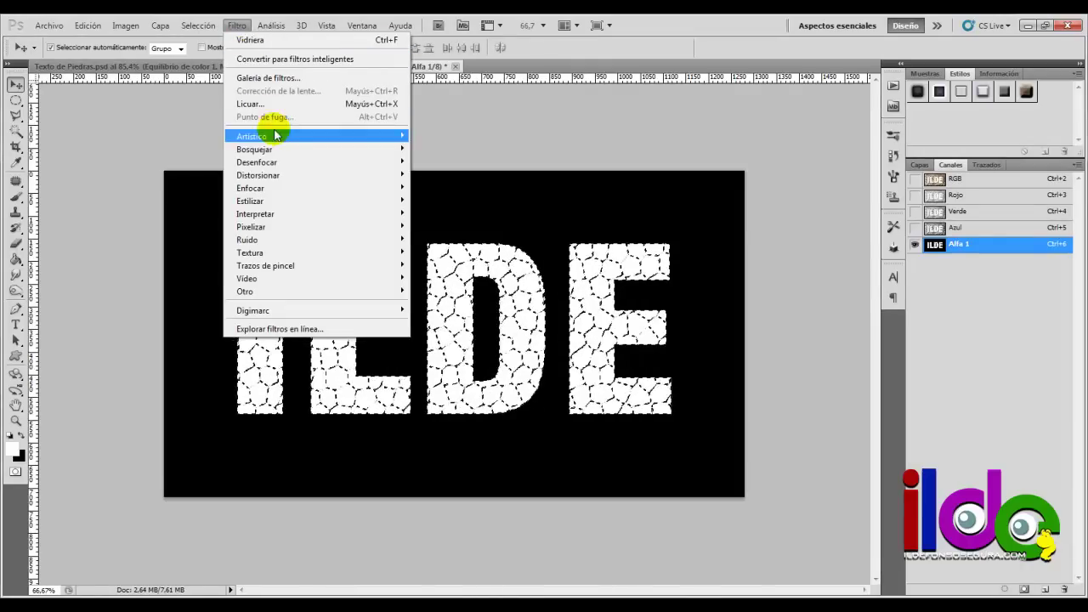
mouse_move(207, 170)
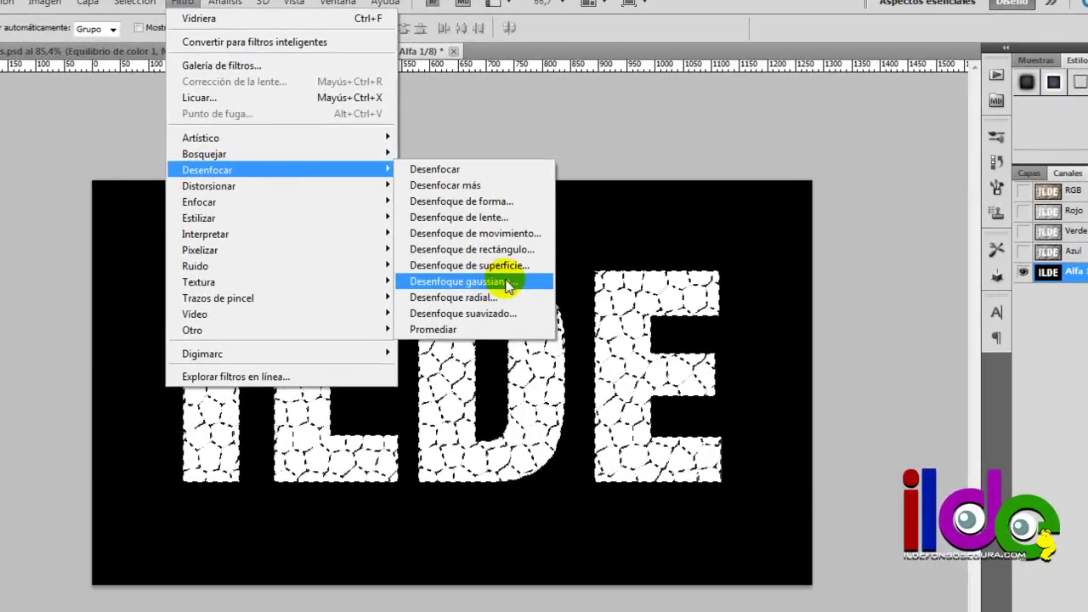
Blur the Alfa 1 letters with a 3 px Desenfoque gaussiano
left_click(502, 281)
type("3")
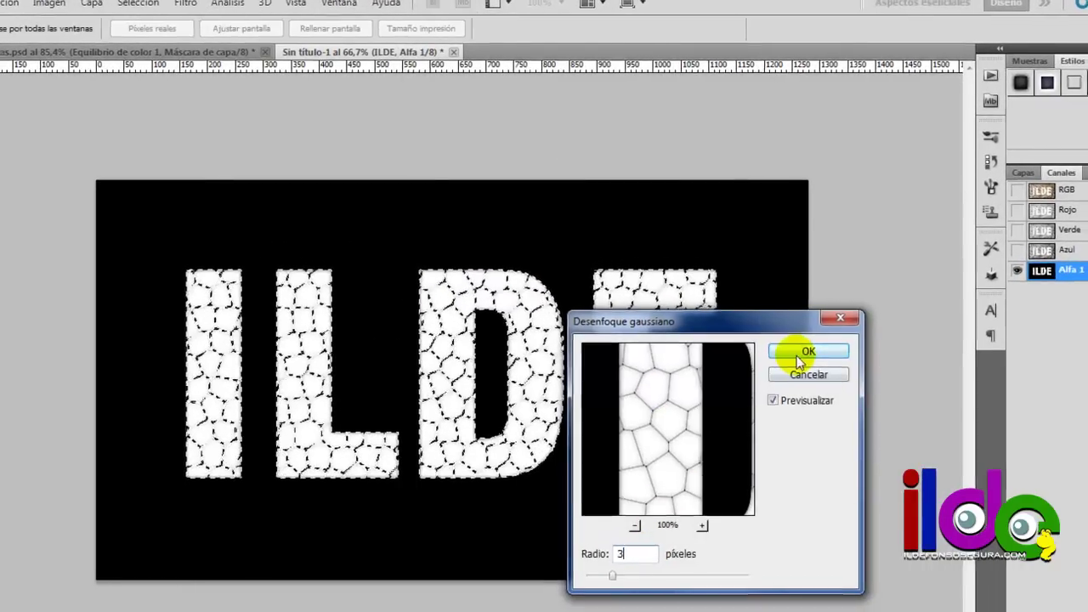
left_click(812, 353)
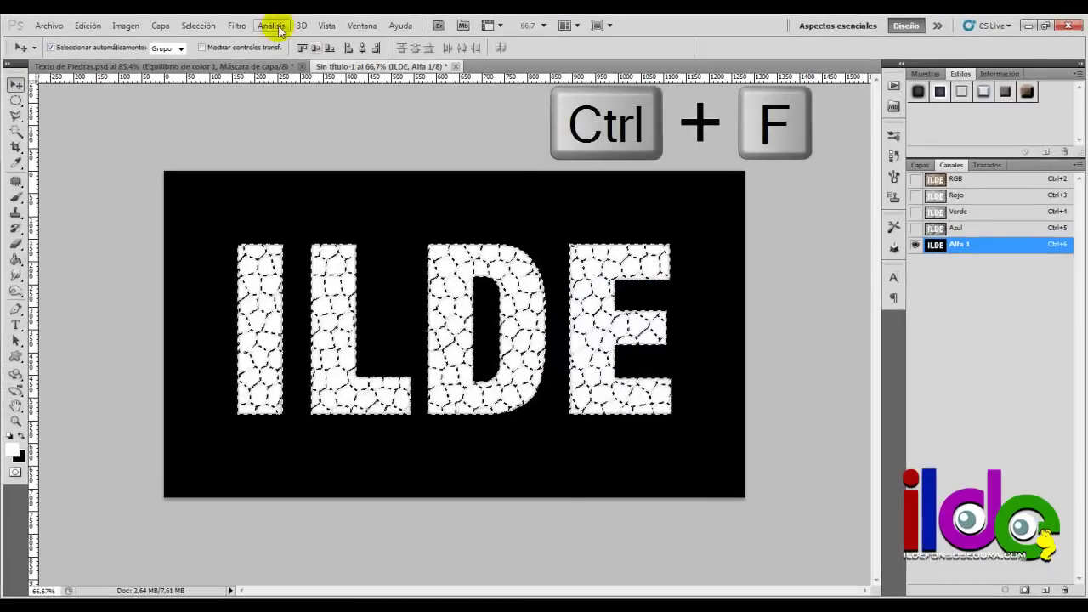
Apply a 1 px Gaussian blur twice more, then clear the selection
left_click(238, 25)
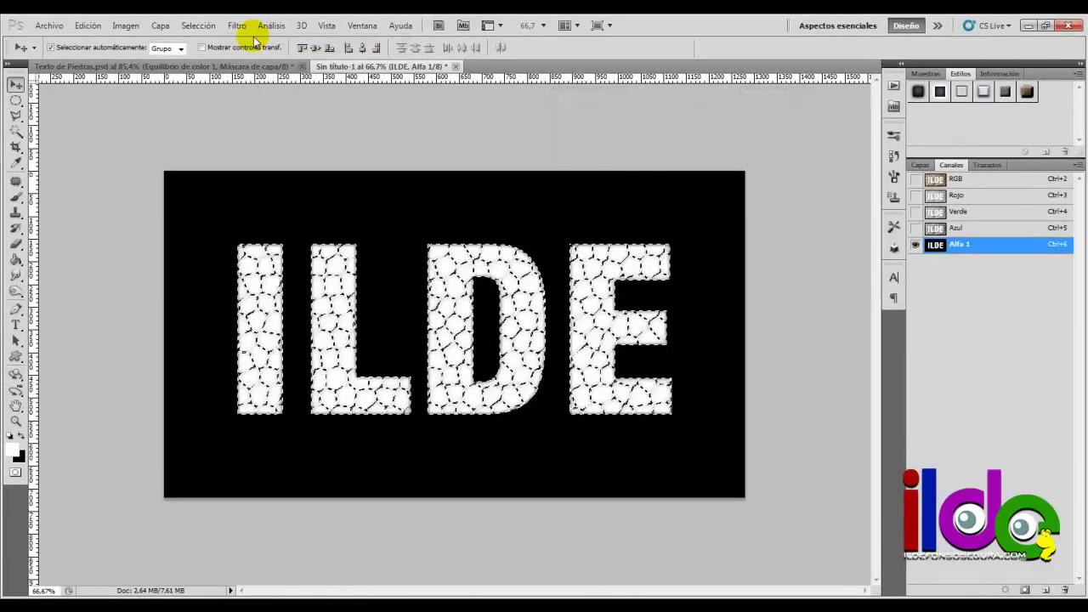
left_click(237, 26)
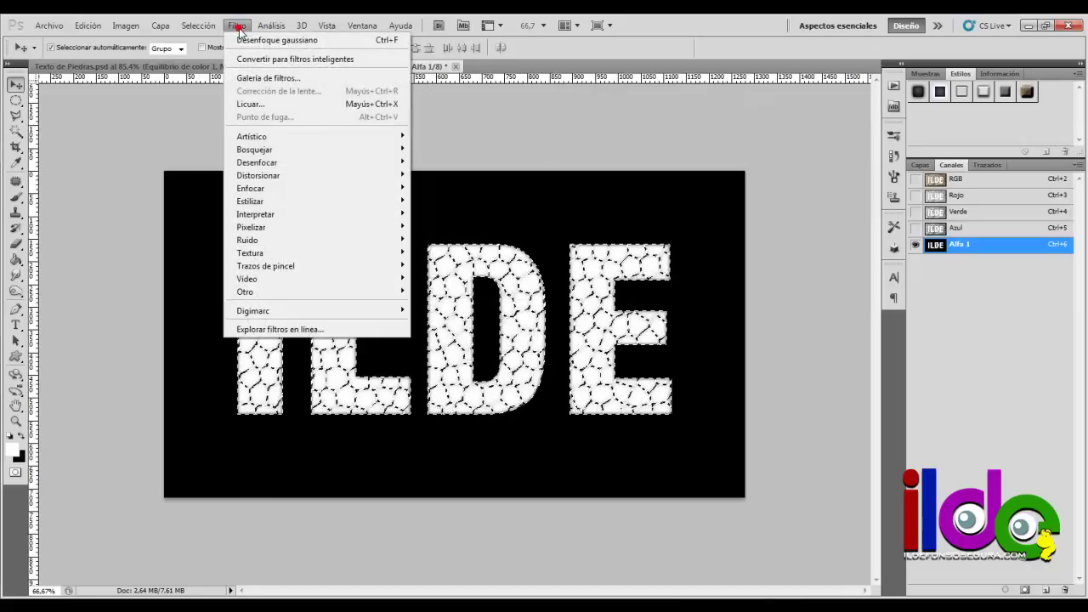
left_click(256, 159)
left_click(463, 252)
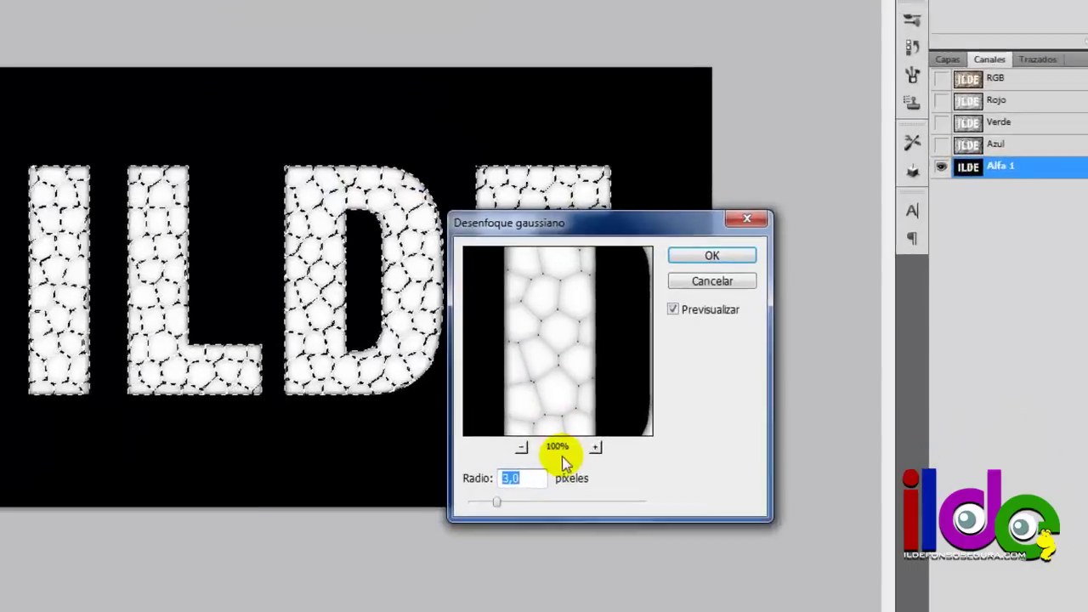
type("1")
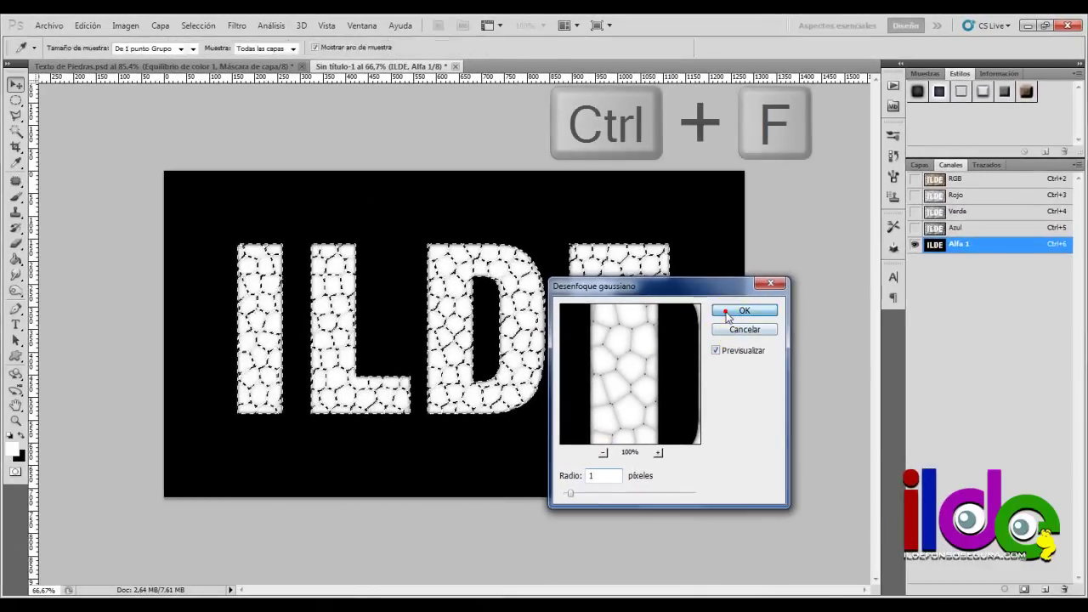
left_click(729, 311)
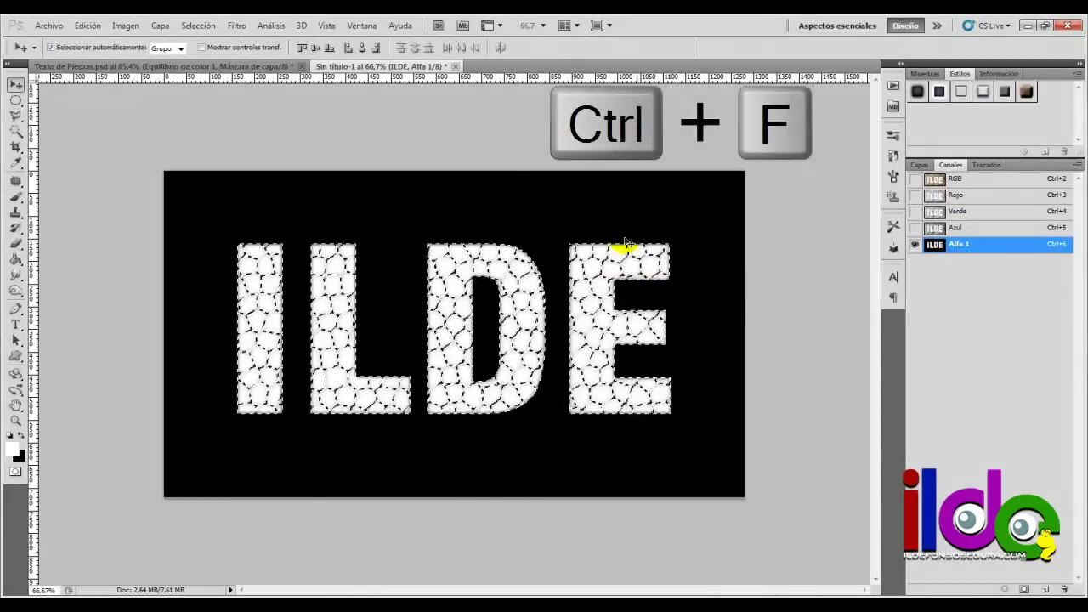
left_click(238, 26)
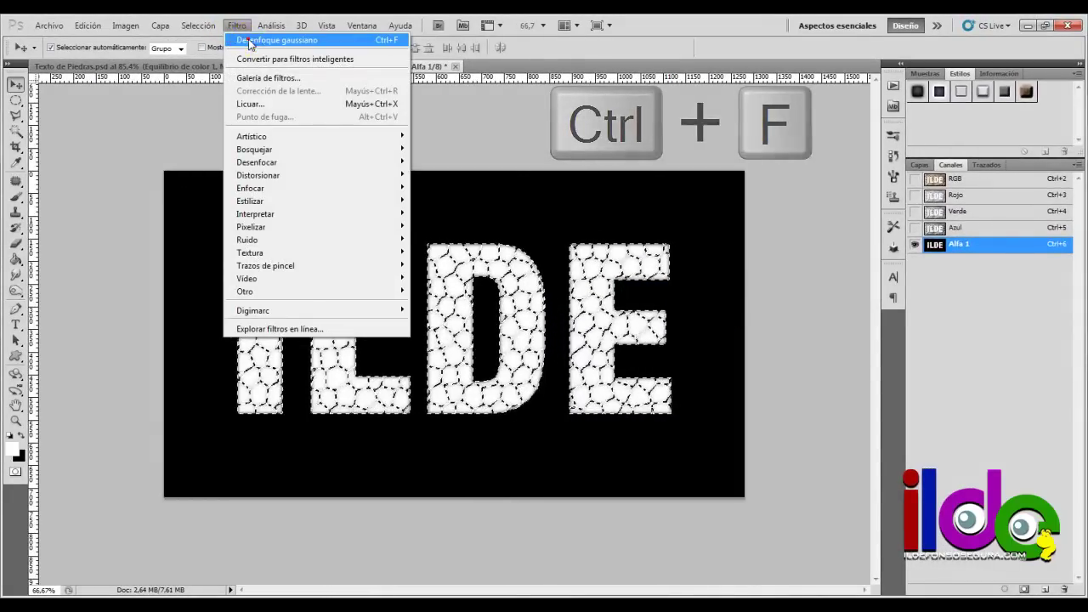
left_click(246, 41)
key("ctrl+d")
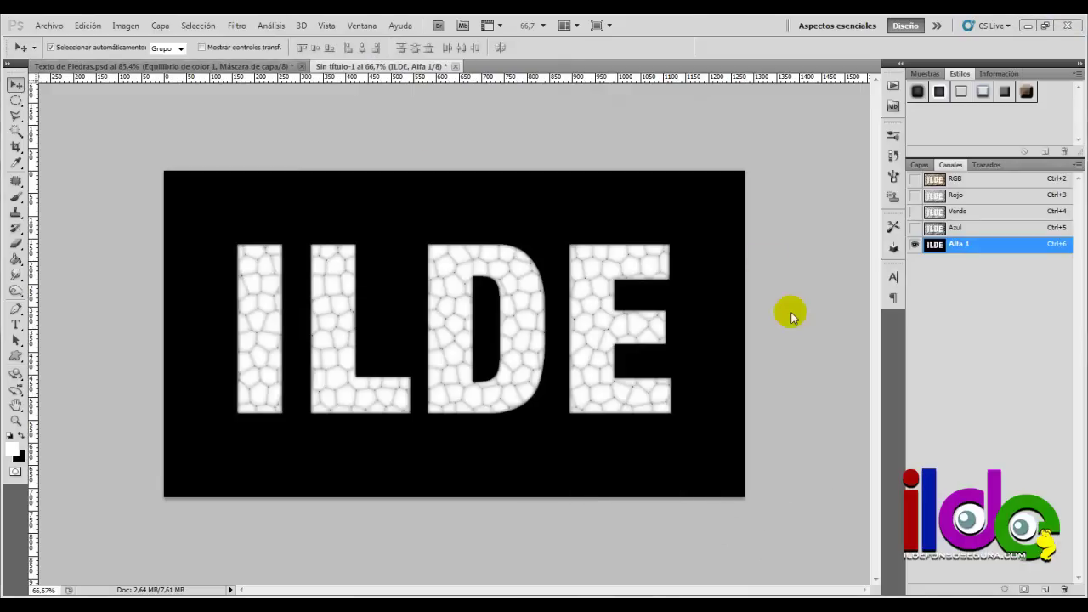
Apply Niveles to Alfa 1 with input black 202 and input white 233
left_click(125, 25)
mouse_move(135, 59)
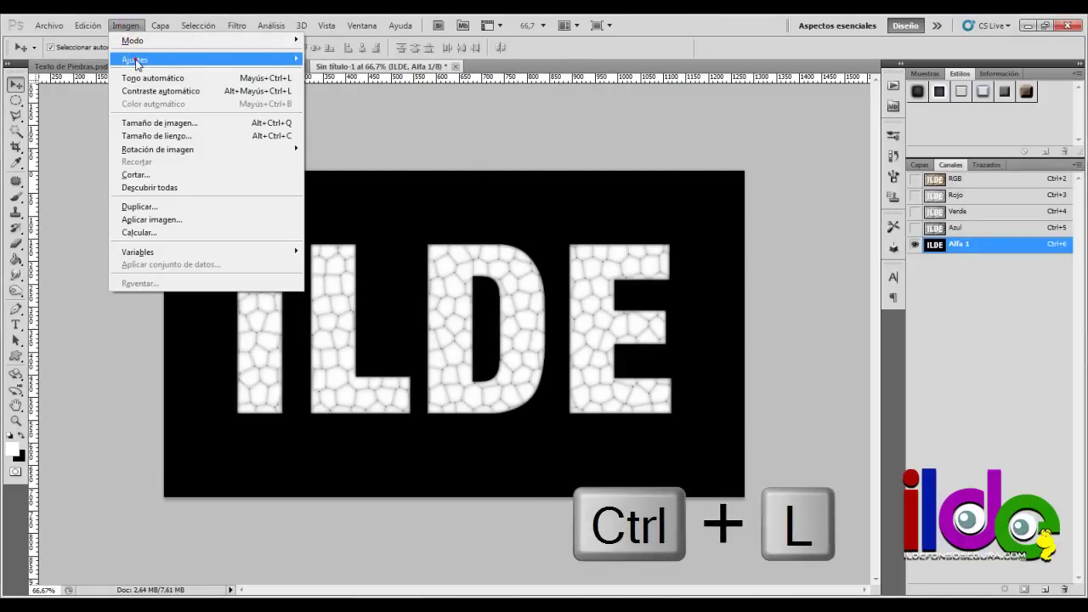
left_click(329, 71)
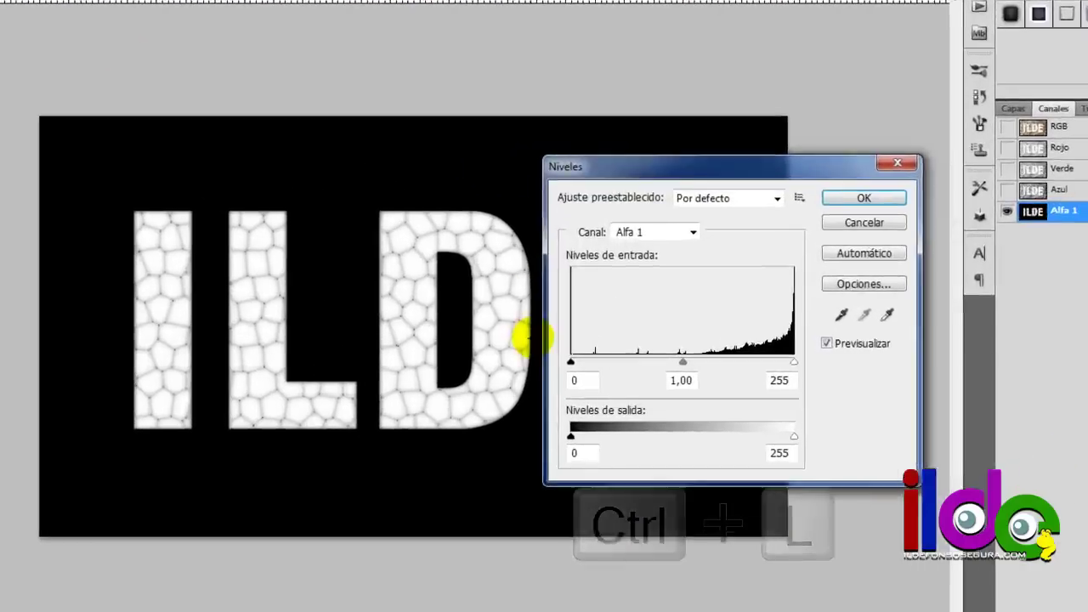
type("20")
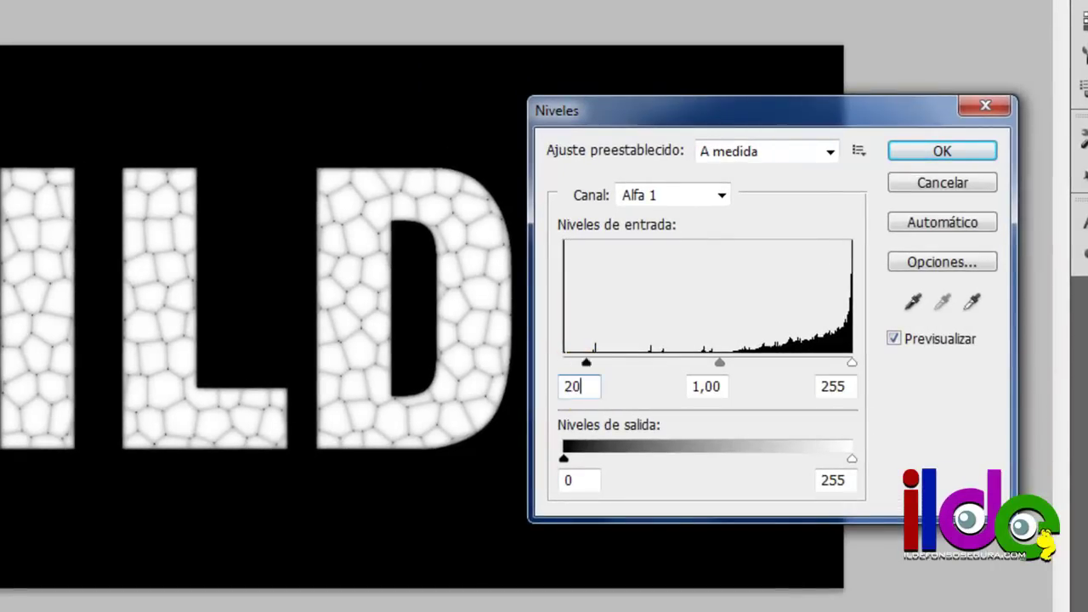
type("2")
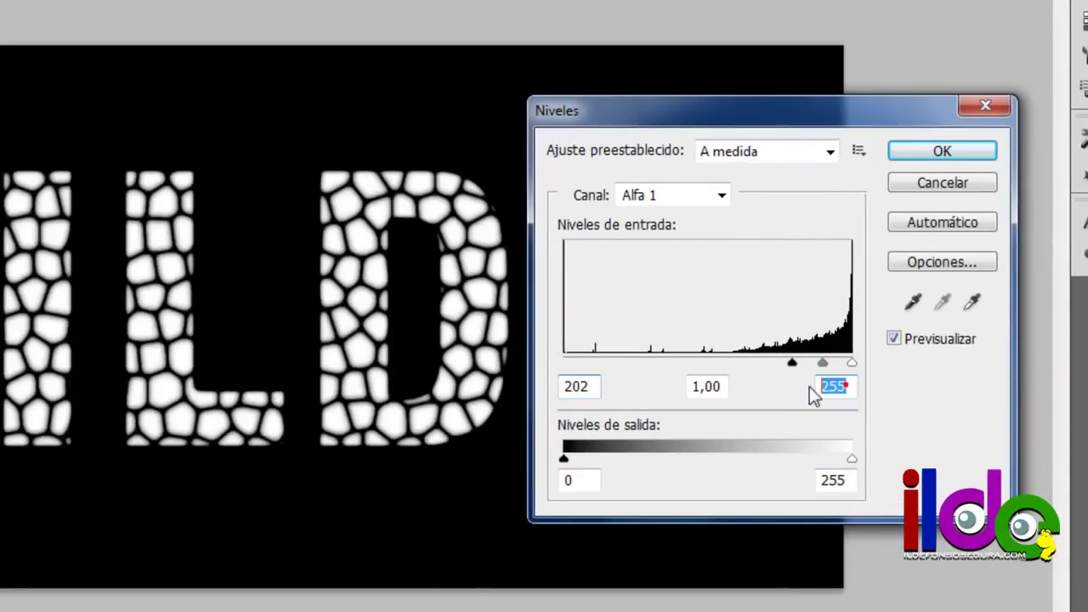
type("233")
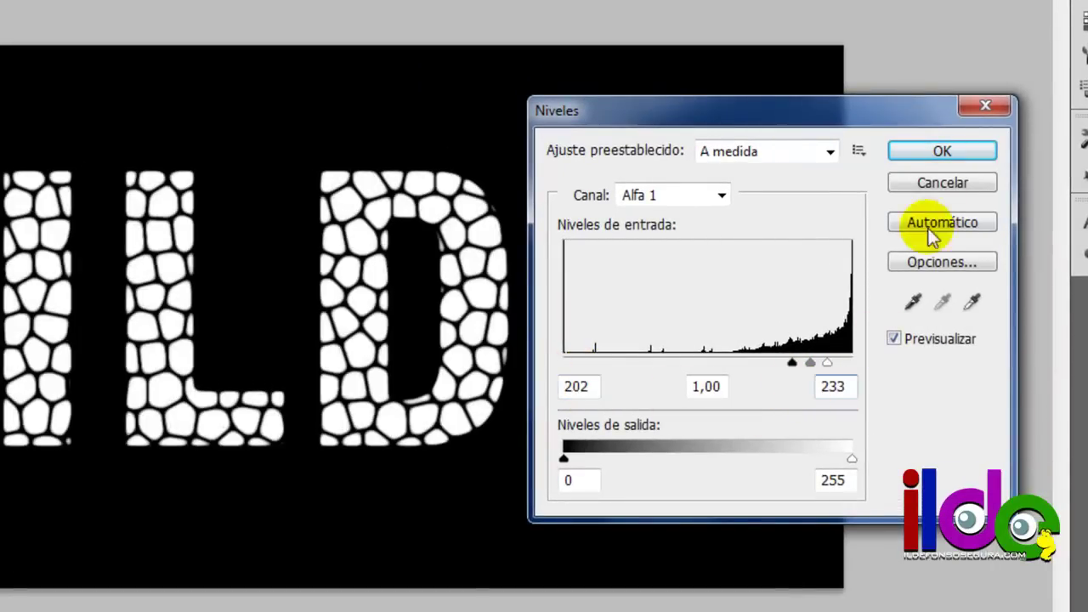
left_click(944, 151)
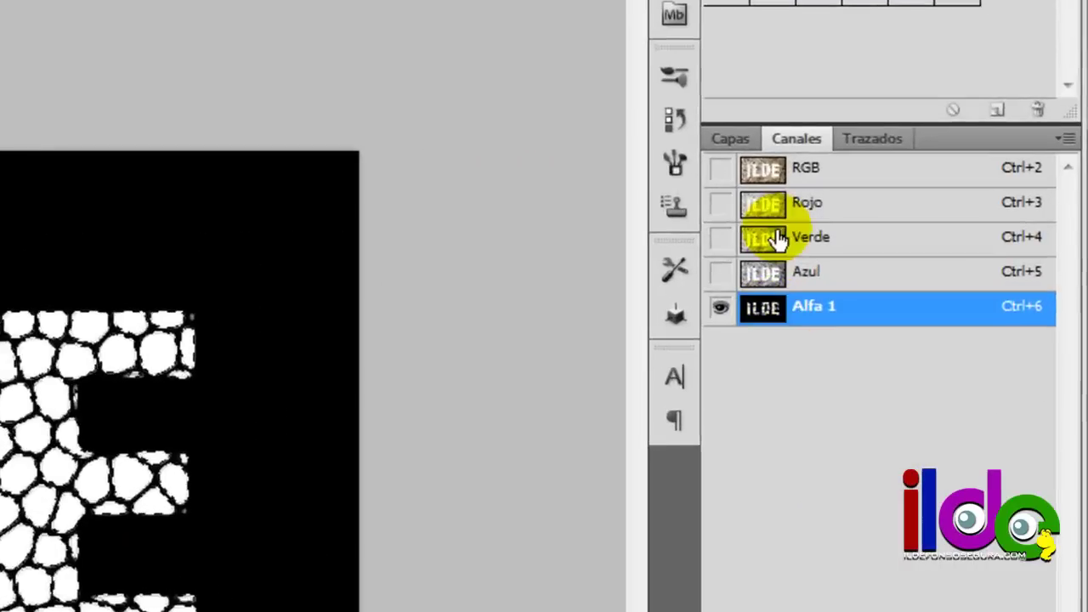
Back on the composite layers, load the ILDE selection, invert it, then deselect
left_click(950, 179)
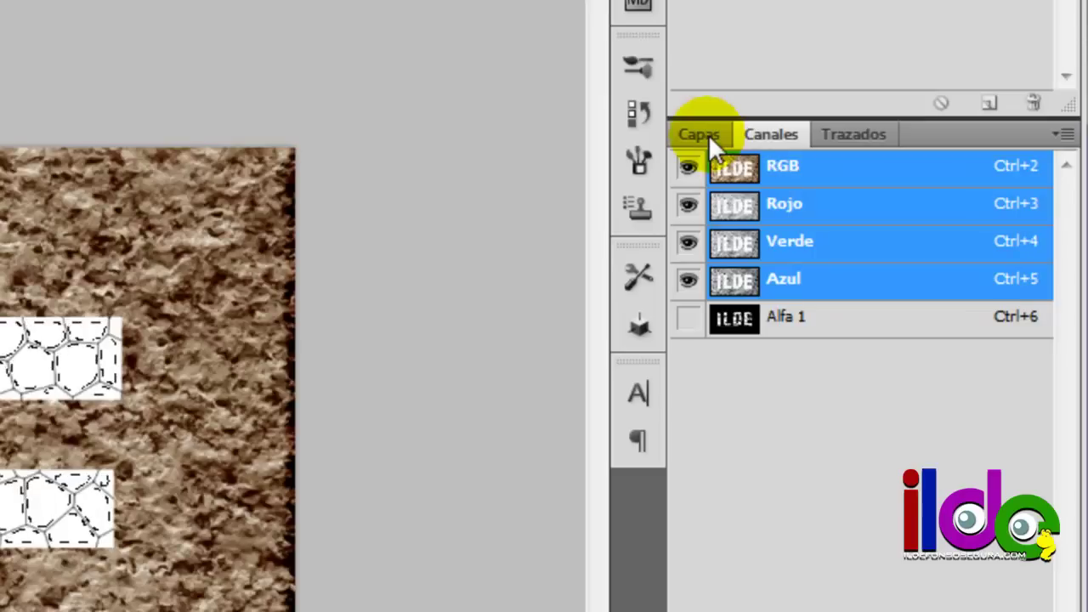
left_click(706, 134)
left_click(734, 247, "ctrl")
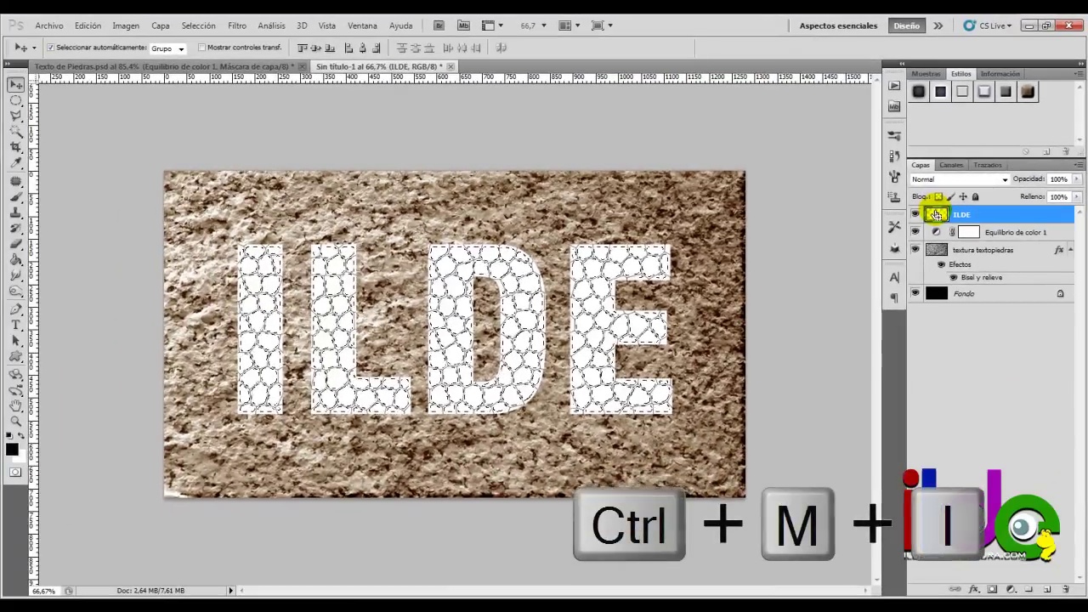
key("ctrl+shift+i")
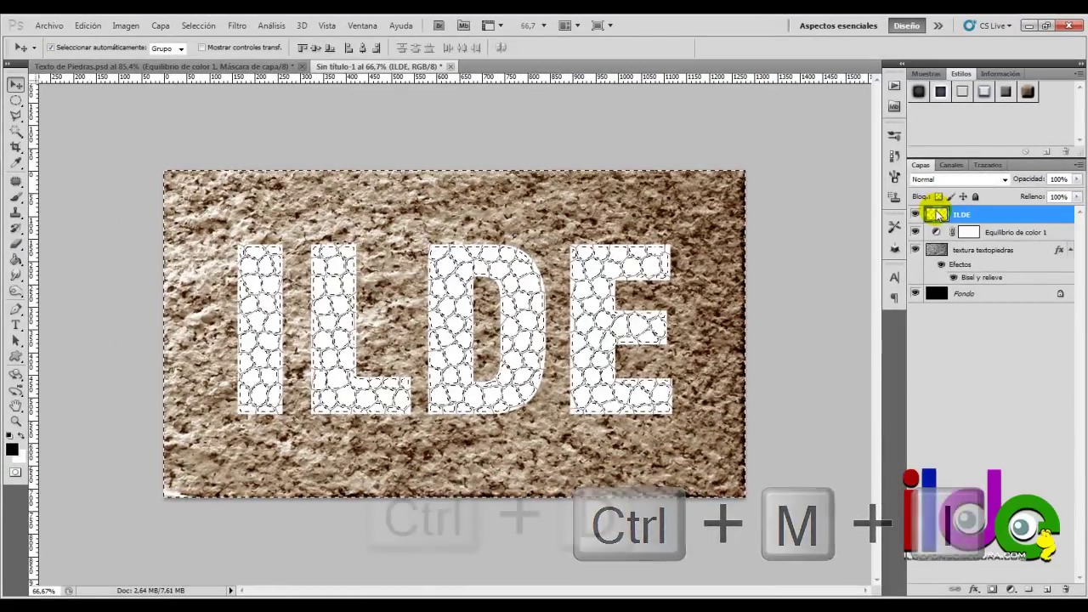
key("ctrl+d")
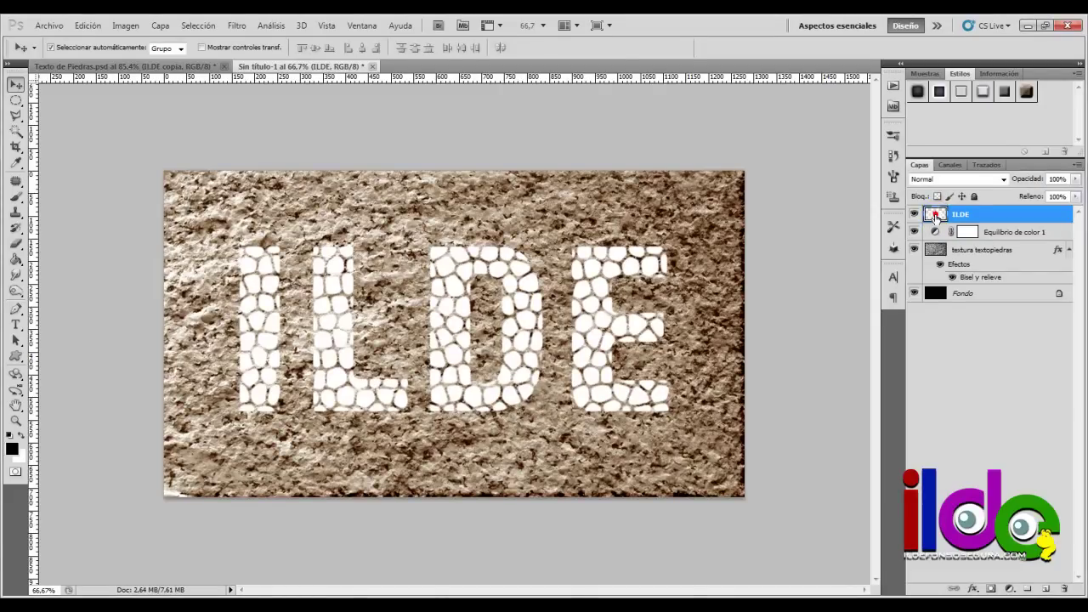
right_click(936, 218)
Give ILDE a Multiplicar outer glow, colour 412f19, size 21 px, with a new contour
left_click(925, 239)
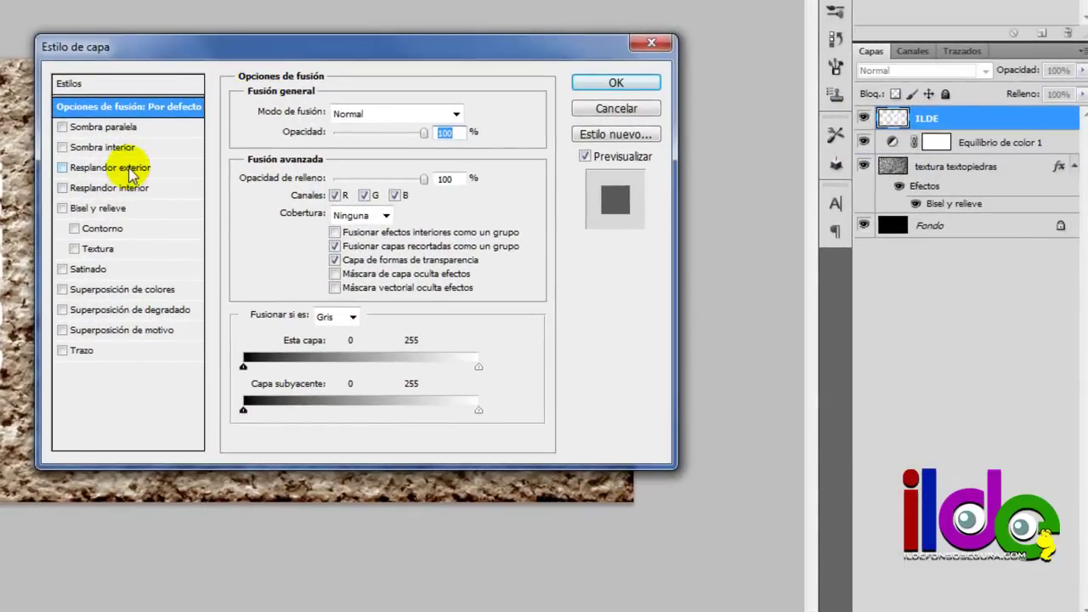
left_click(130, 169)
left_click(442, 114)
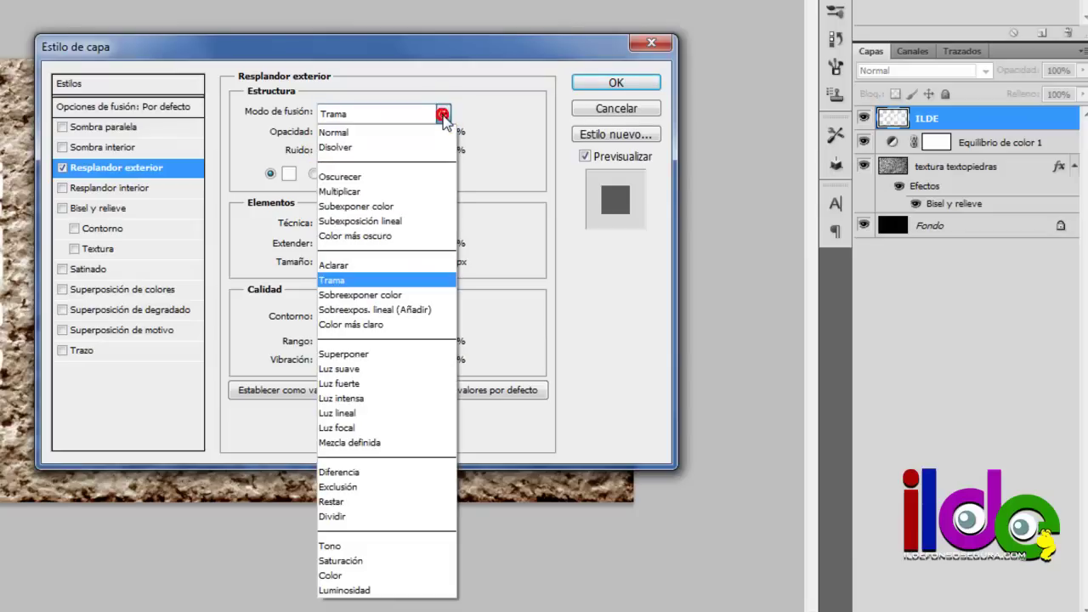
left_click(375, 192)
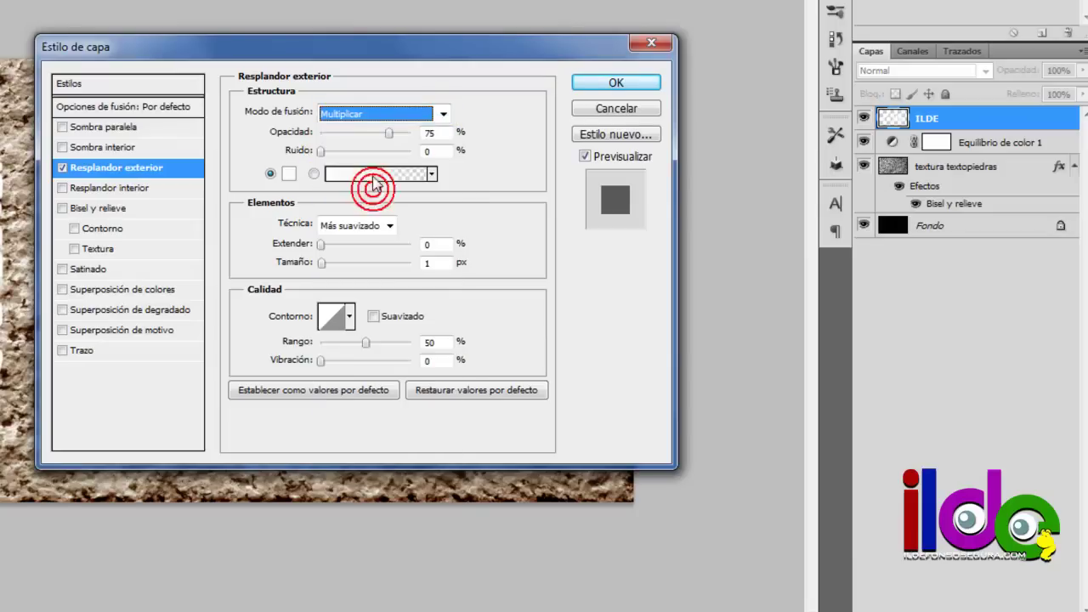
left_click(287, 174)
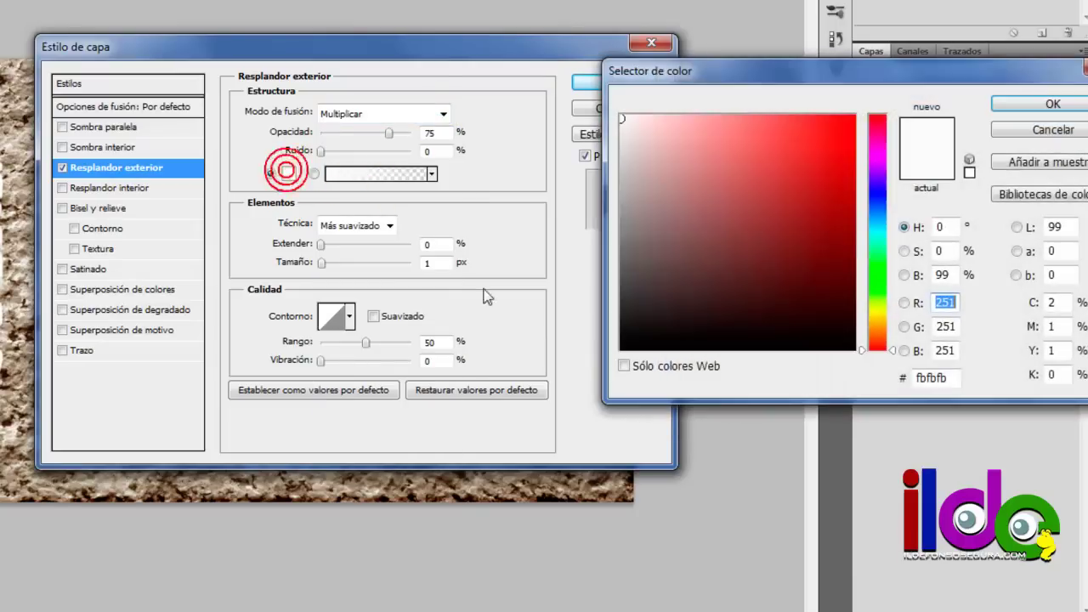
double_click(951, 379)
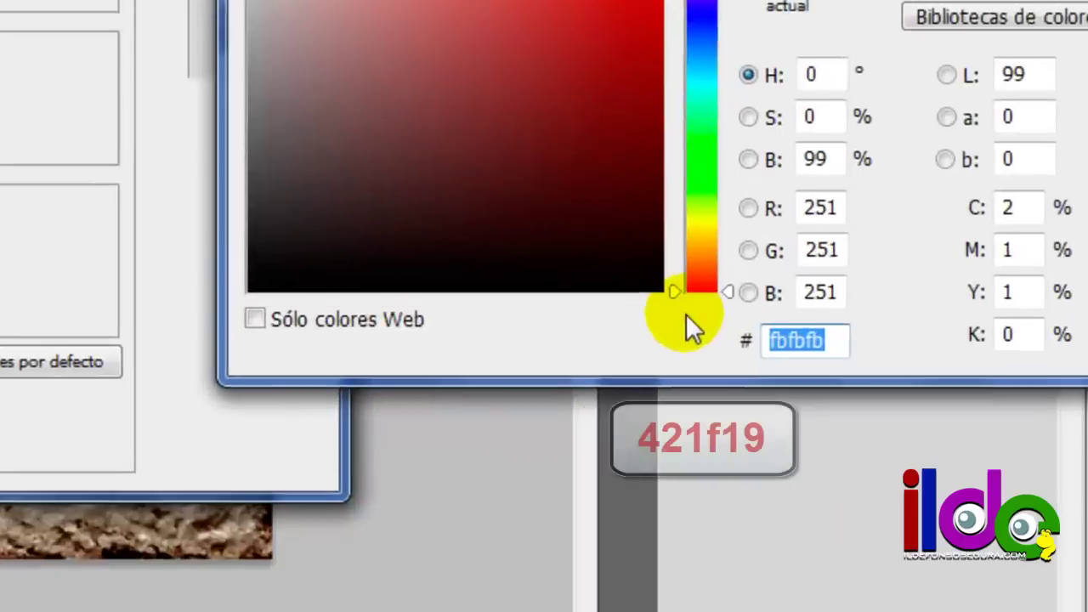
type("412f19")
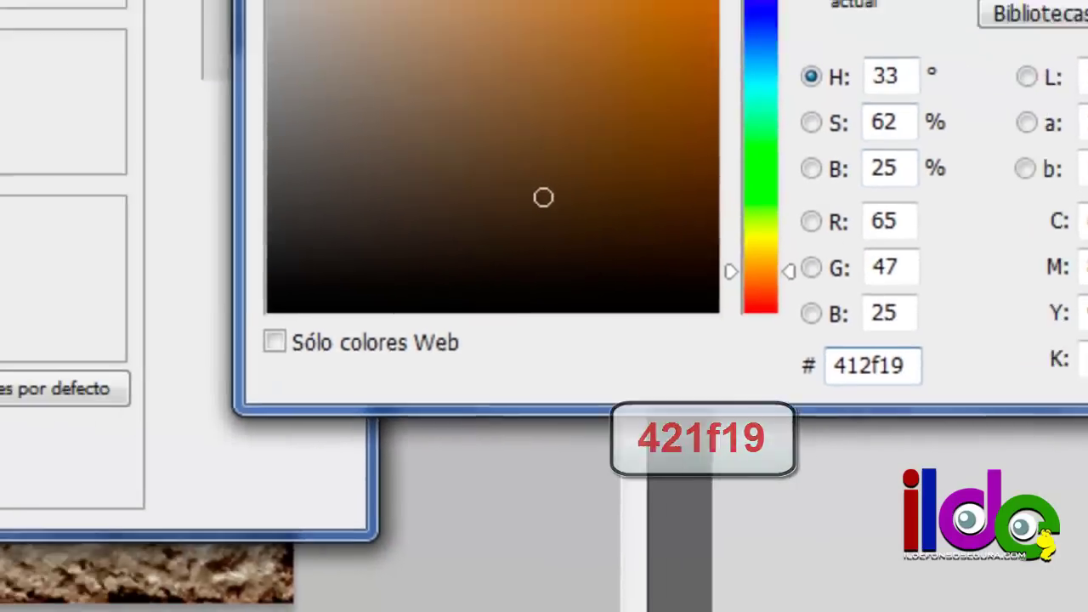
key("Return")
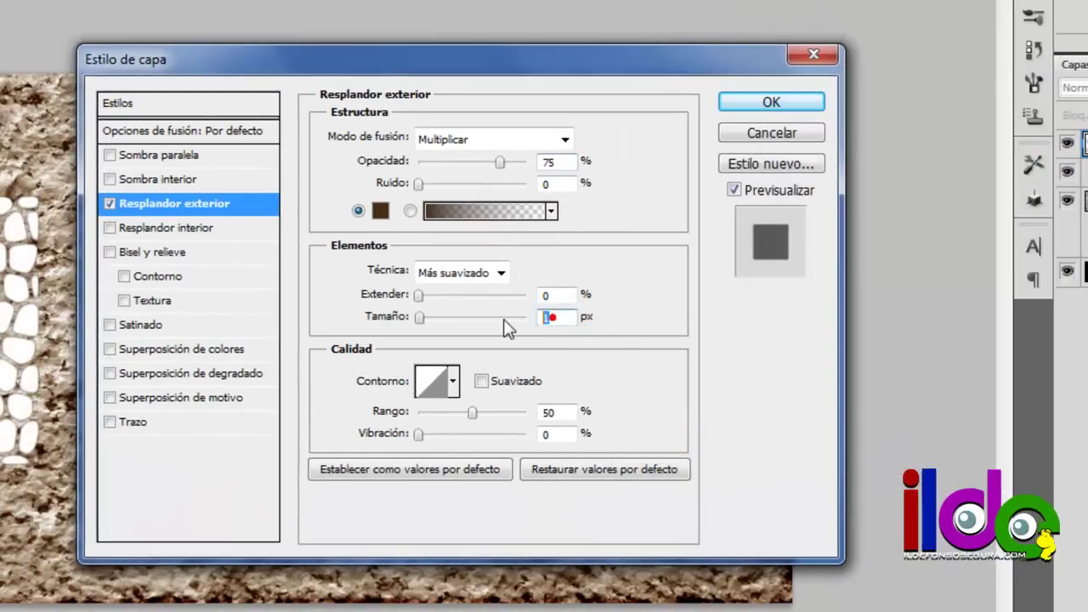
type("21")
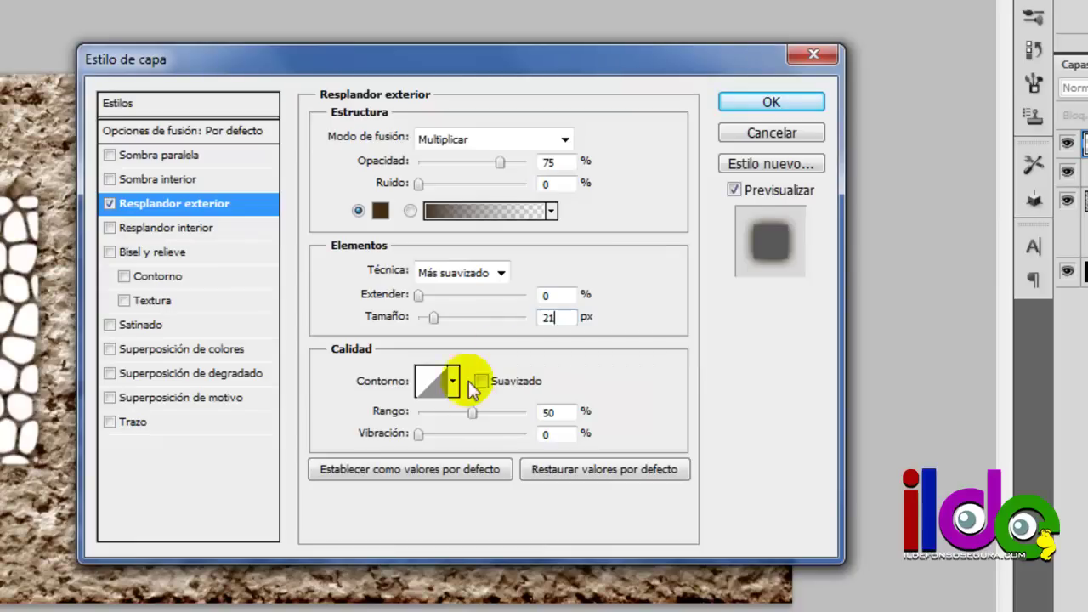
left_click(453, 382)
left_click(525, 441)
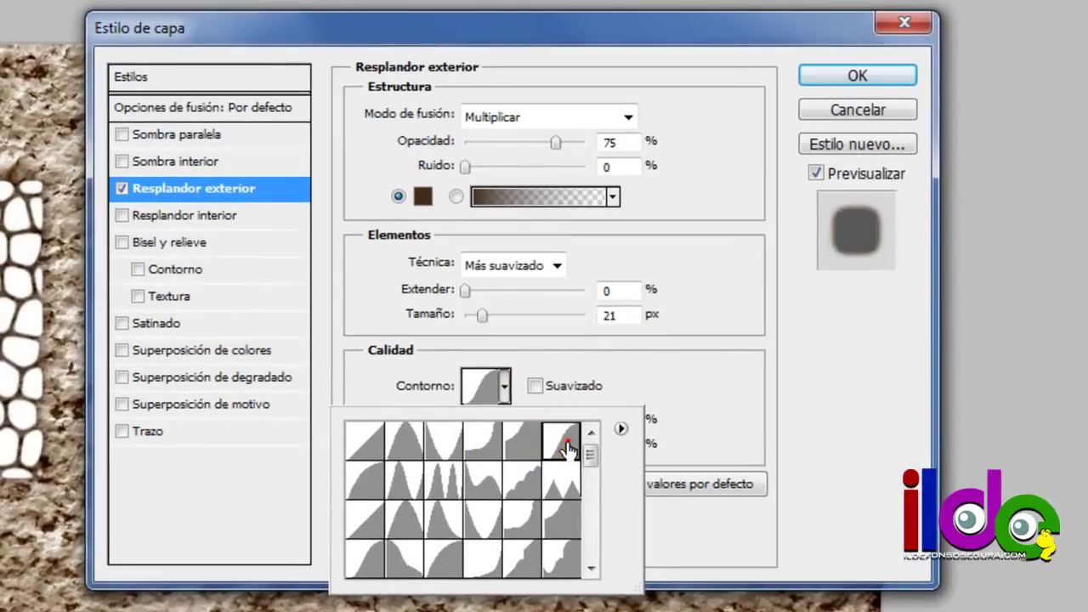
left_click(716, 396)
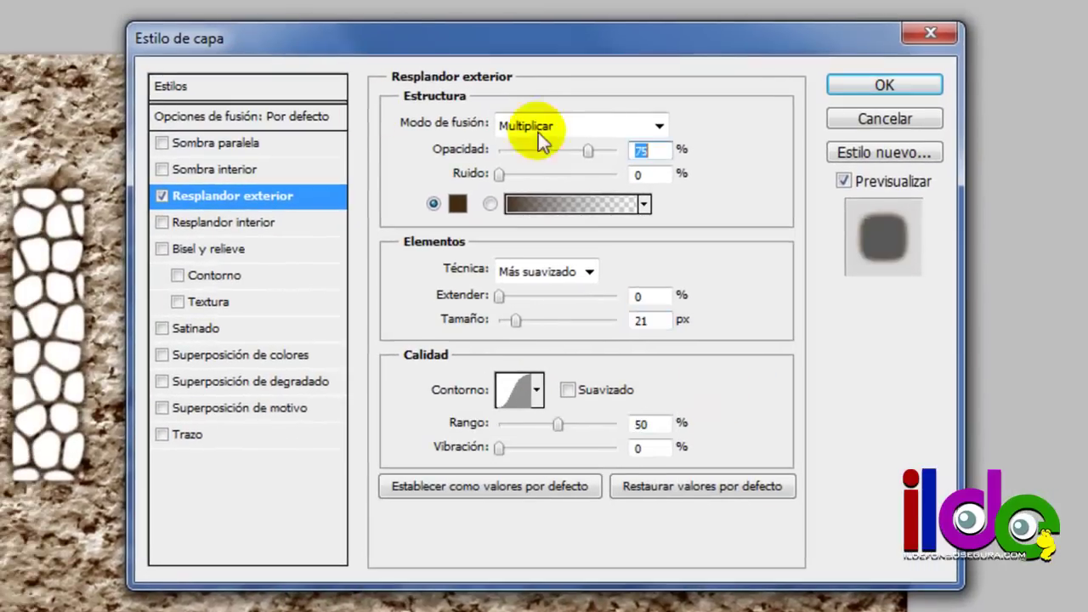
Enable Bevel and Emboss on the letters with Relieve style, 225% depth and 20 px size
left_click(208, 248)
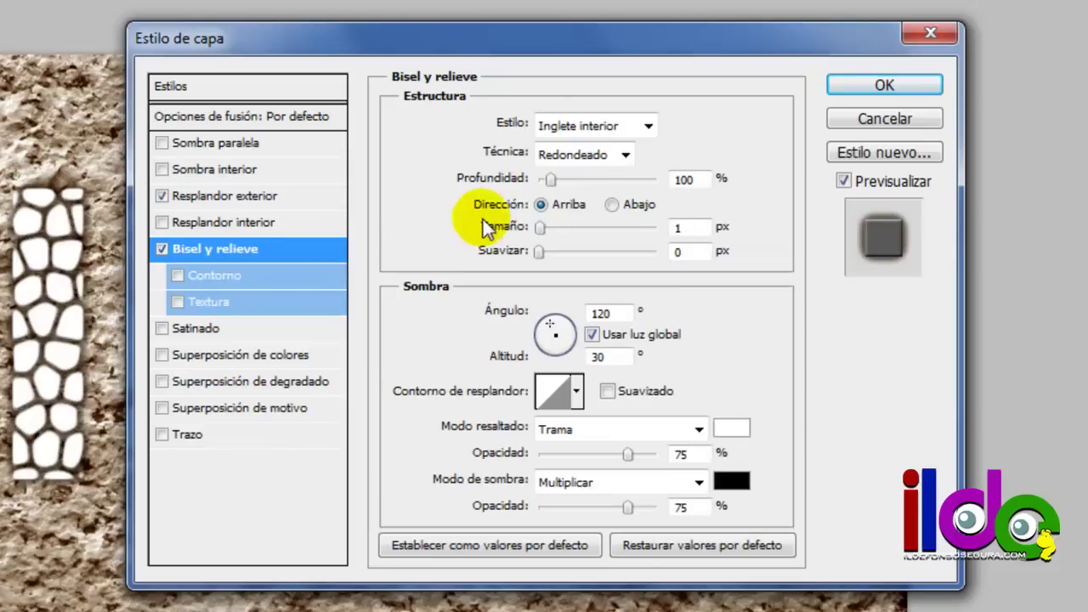
left_click(646, 126)
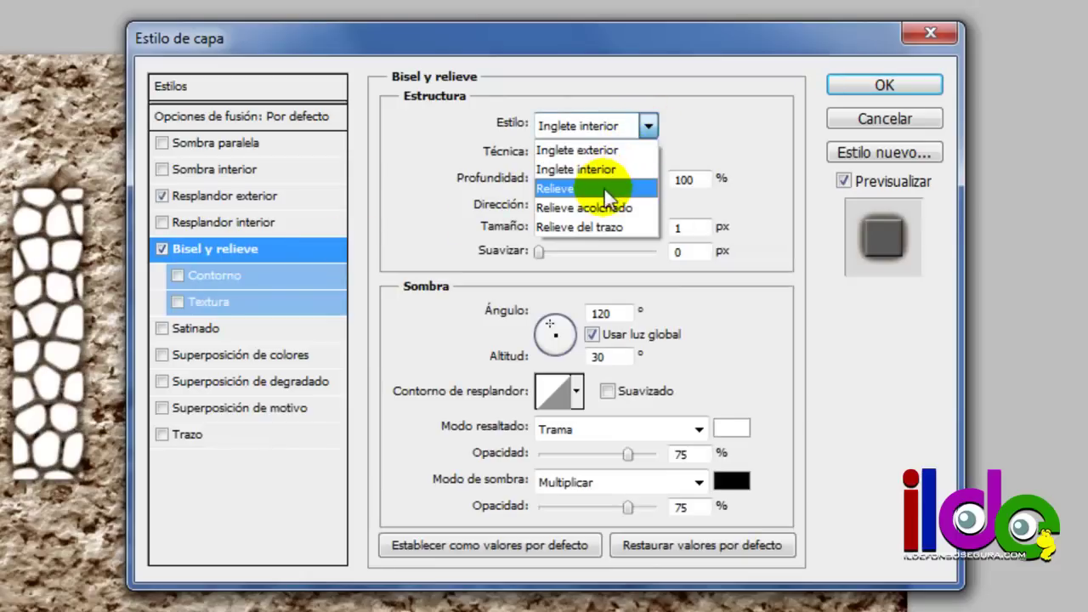
left_click(604, 189)
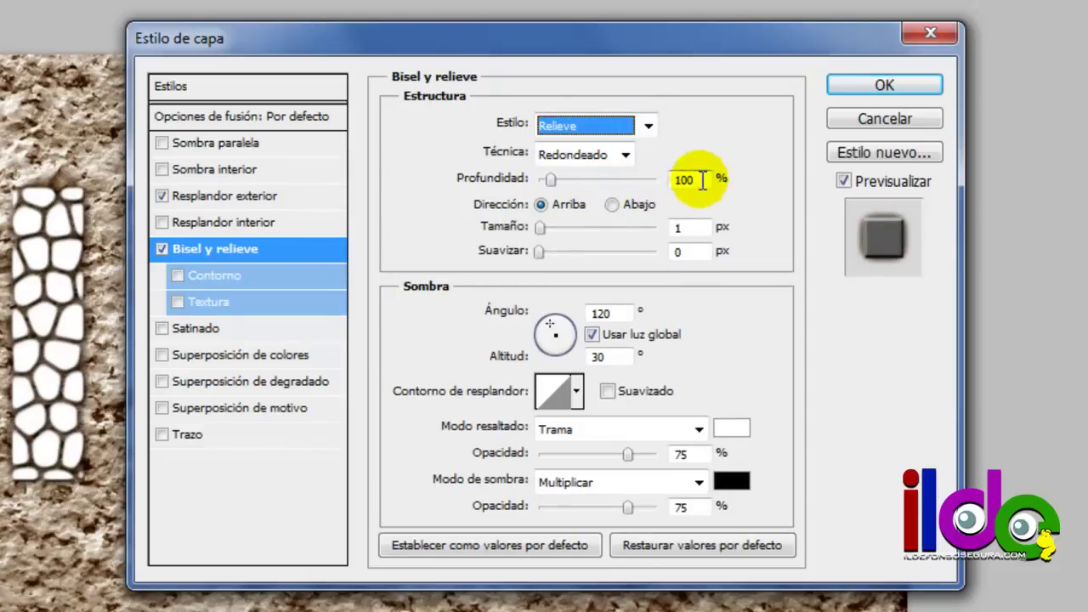
double_click(690, 179)
type("225")
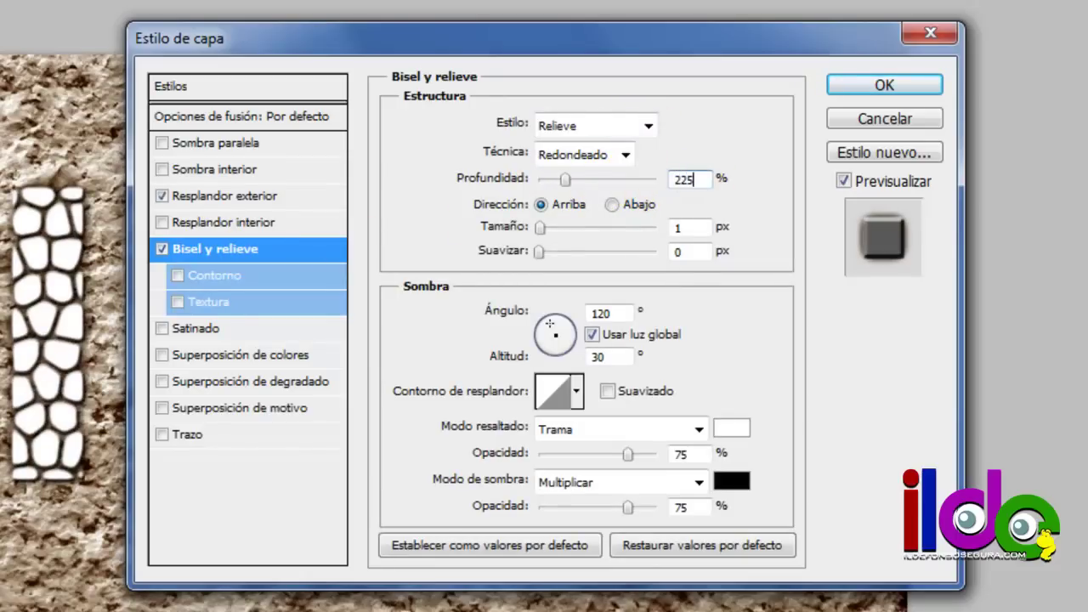
type("2")
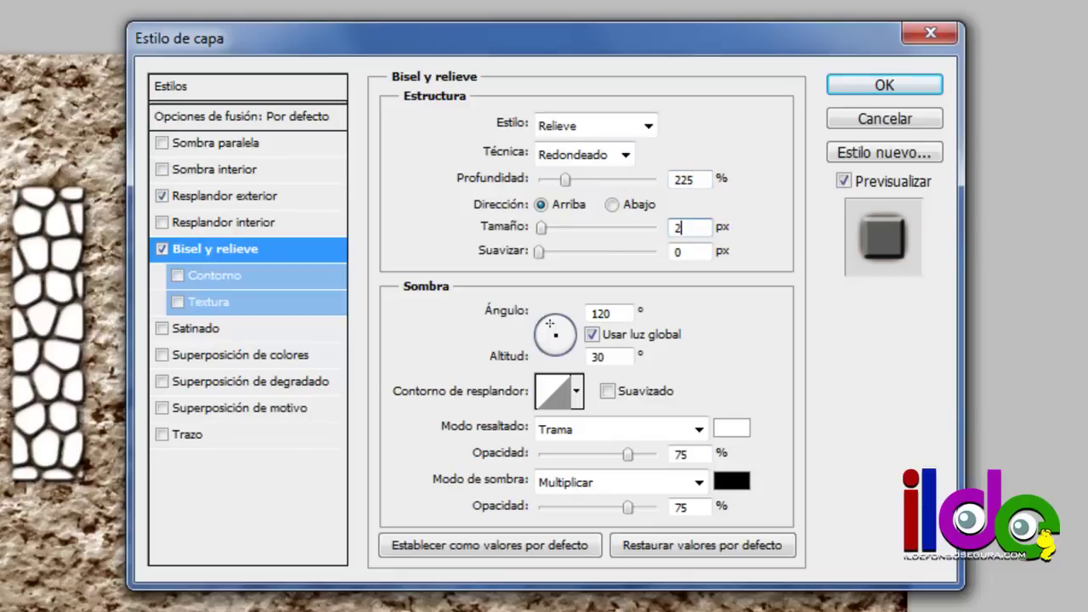
type("0")
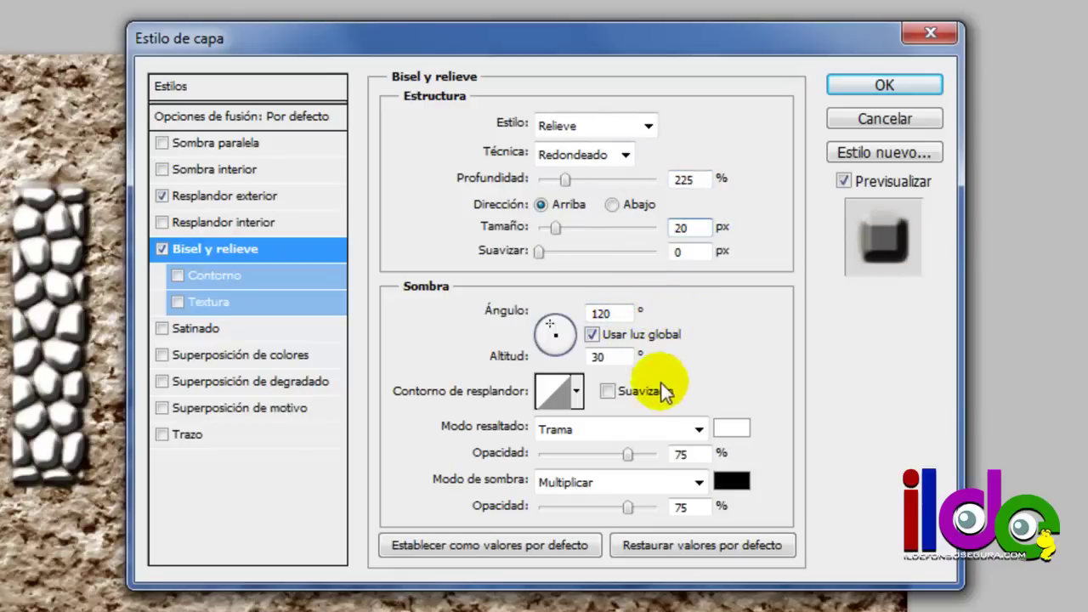
Set the bevel highlight colour to beige c1af9b
left_click(732, 434)
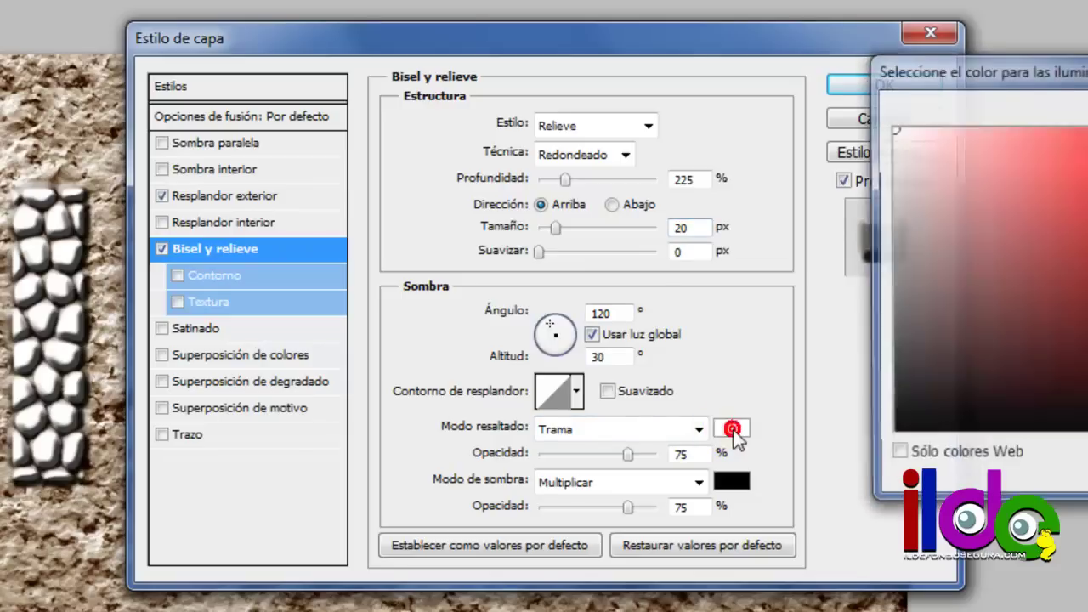
mouse_move(1086, 77)
left_mouse_down()
mouse_move(871, 22)
mouse_move(553, 0)
left_mouse_up()
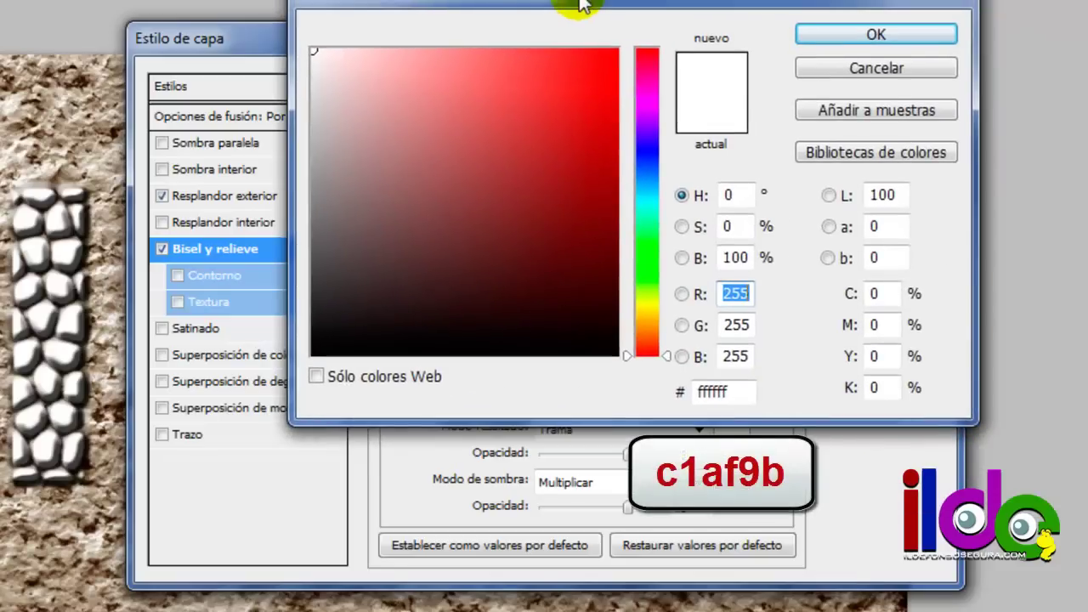
double_click(736, 389)
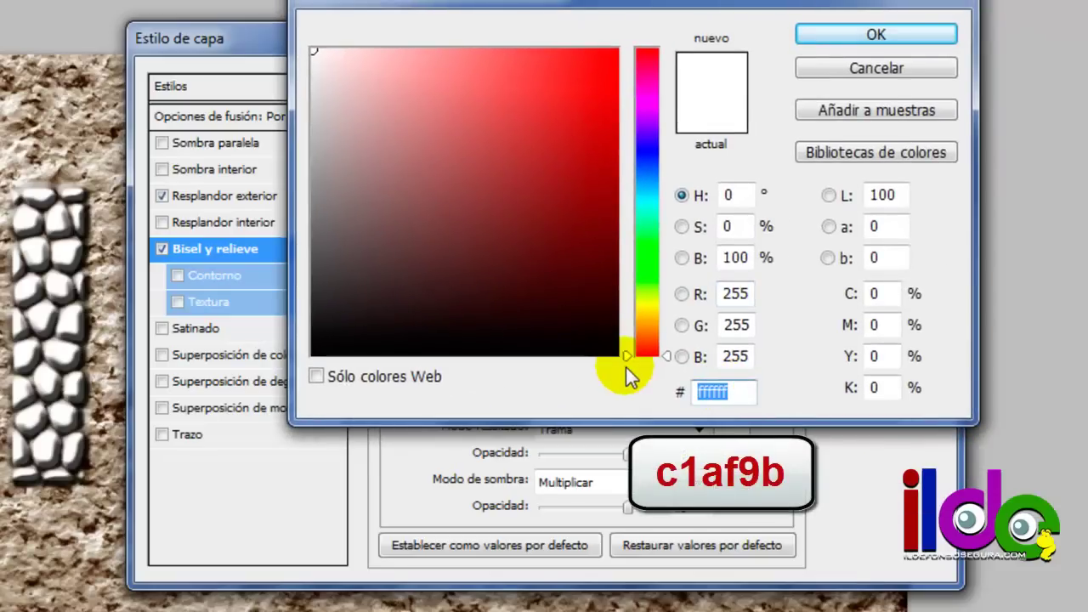
type("c1af9b")
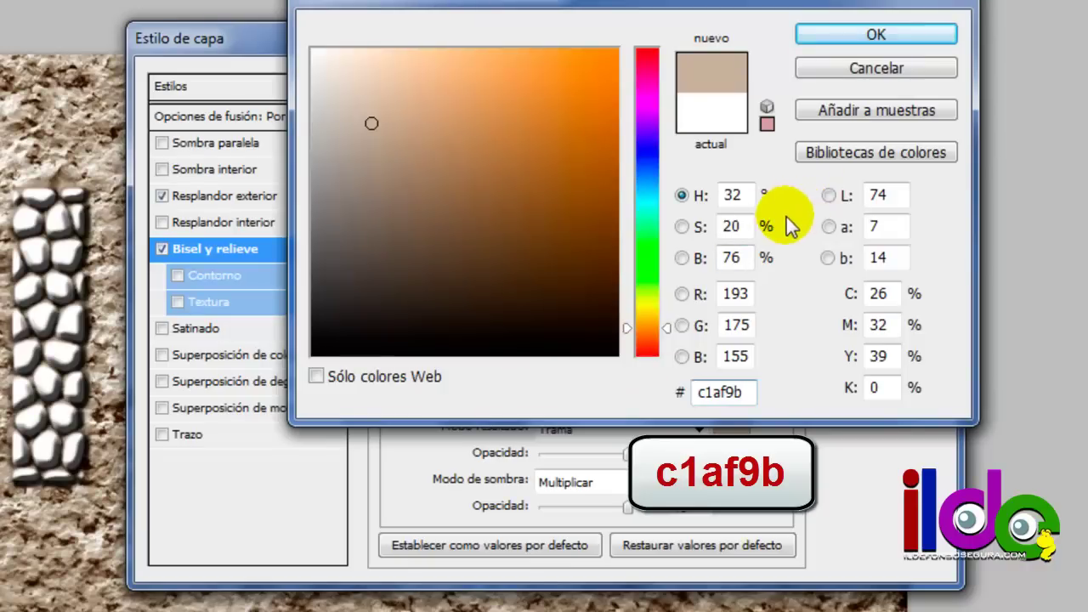
left_click(866, 34)
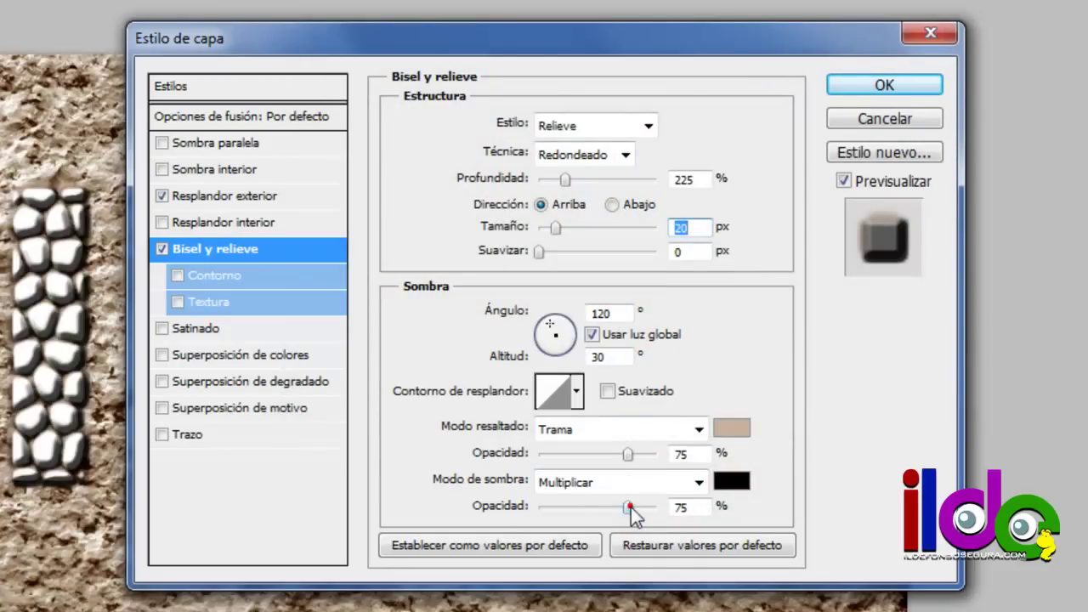
Set the bevel shadow to near-black 111110 at 100% opacity
left_click_drag(630, 509, 656, 507)
left_click(729, 481)
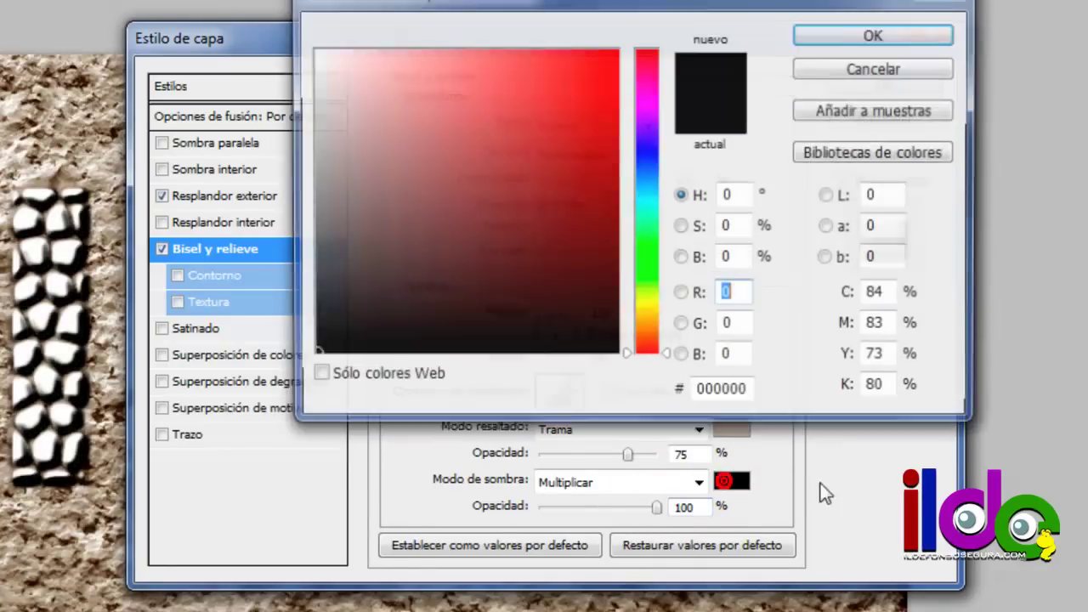
double_click(748, 391)
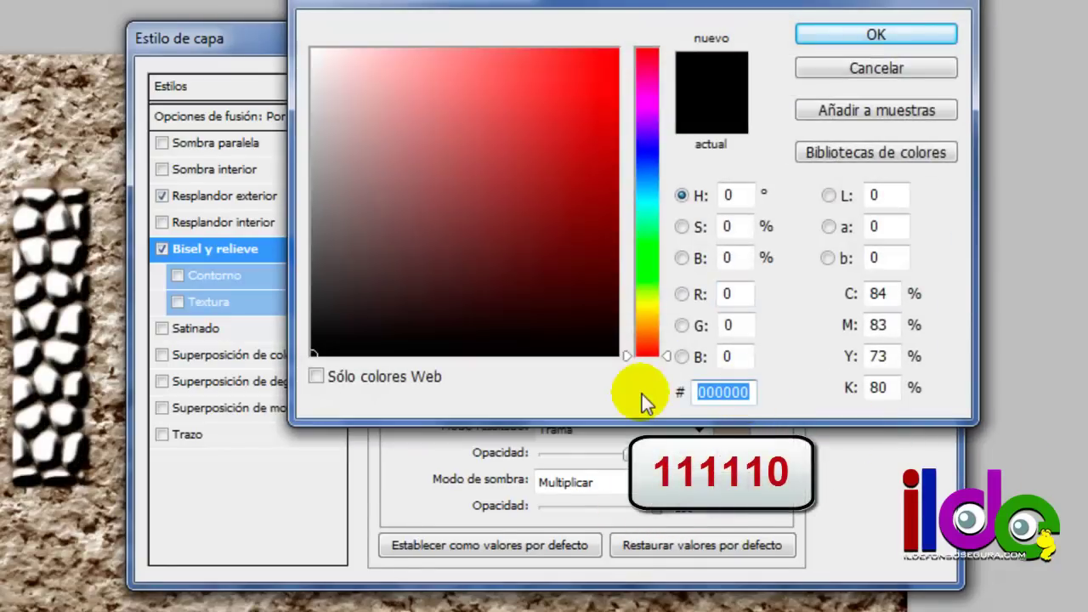
type("111110")
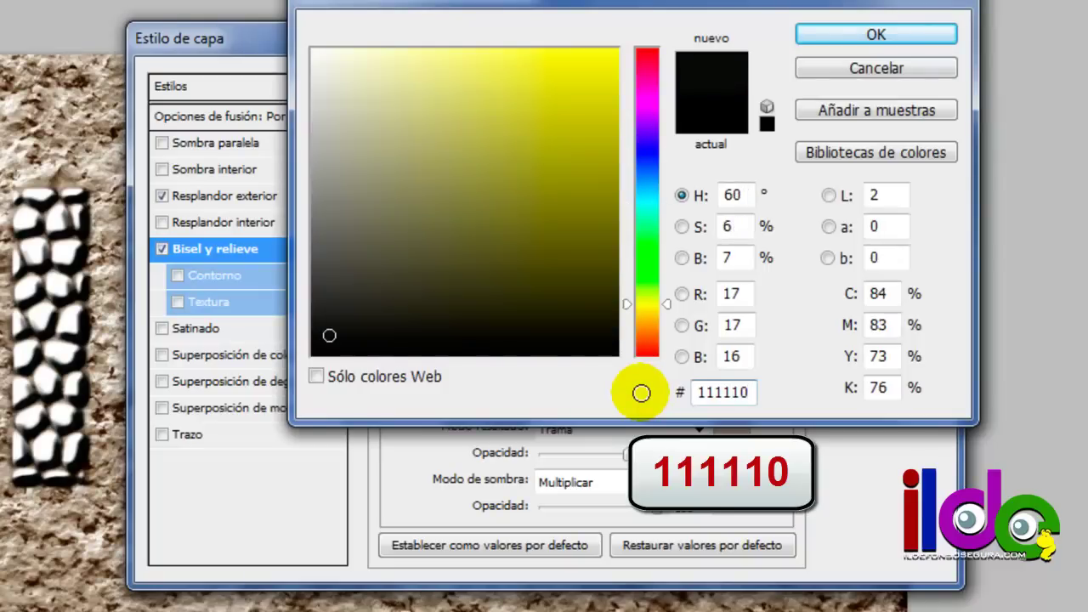
left_click(822, 40)
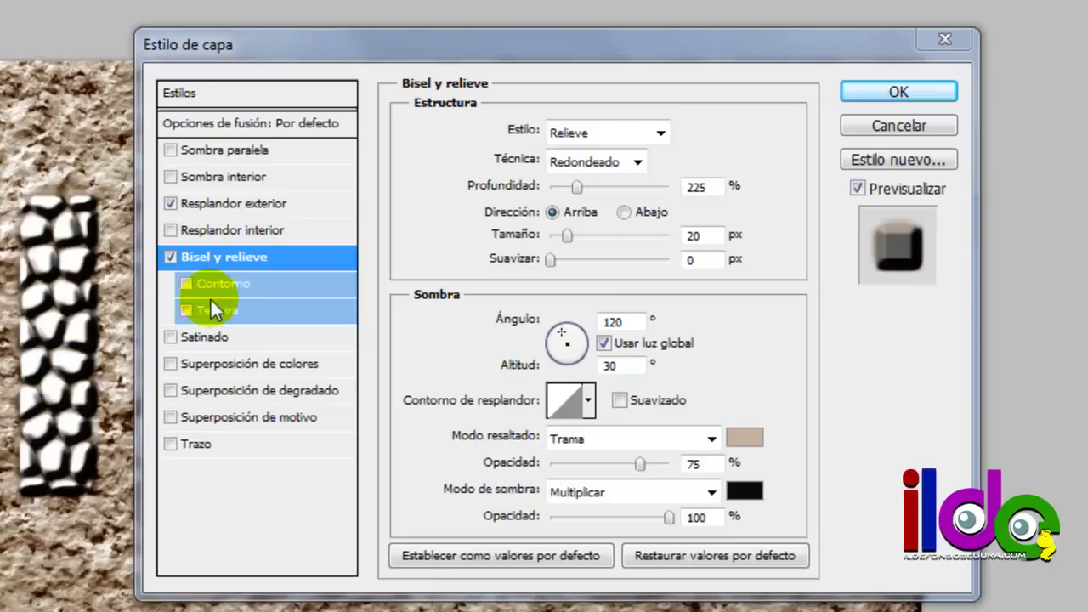
Add a bevel texture using the Clouds pattern
left_click(177, 303)
left_click(186, 311)
left_click(221, 311)
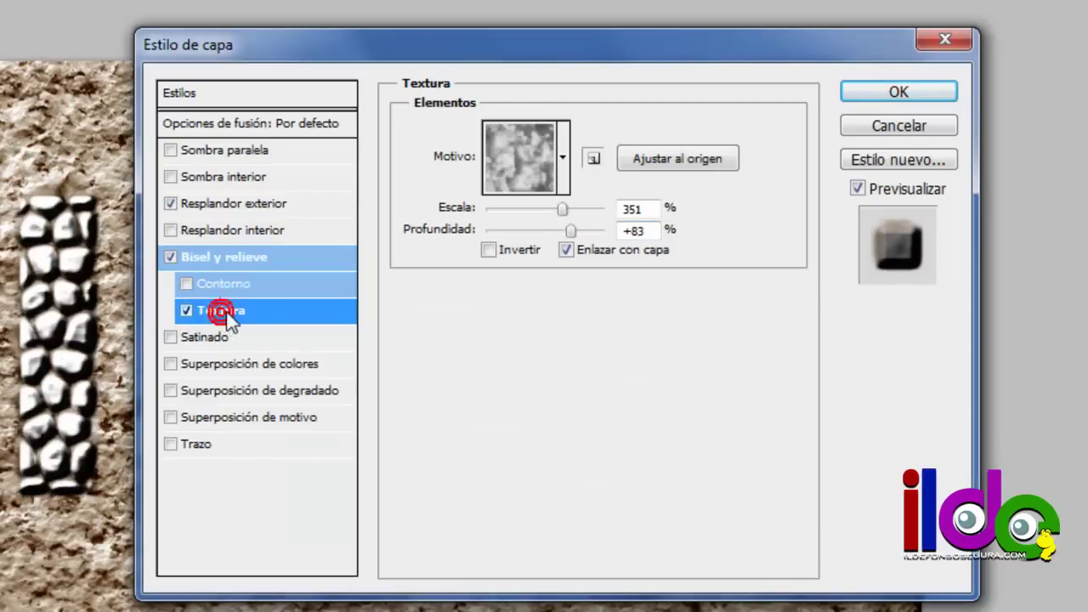
left_click(561, 157)
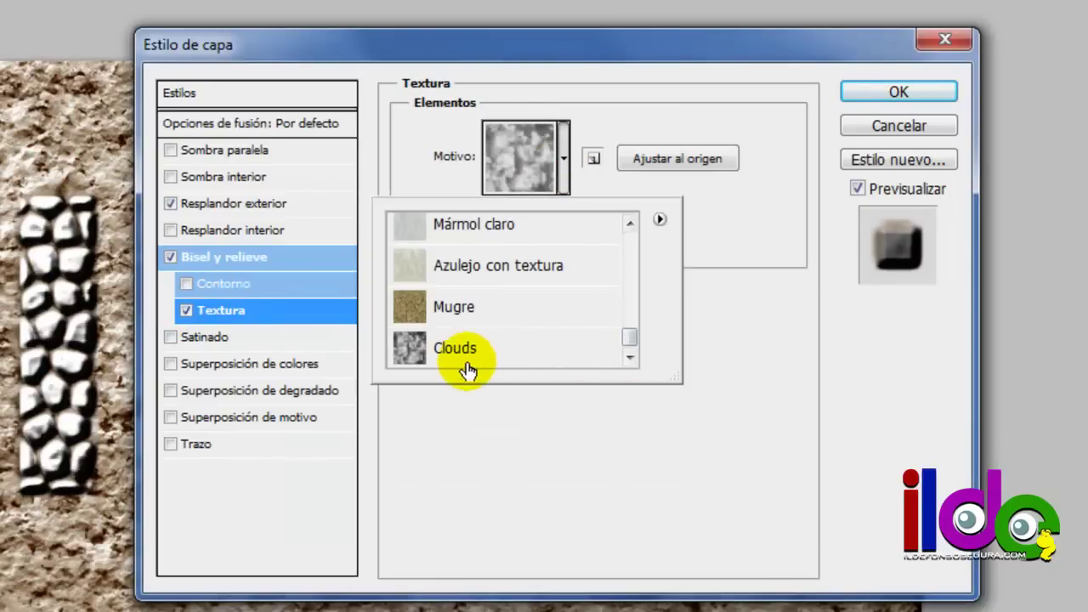
left_click(731, 217)
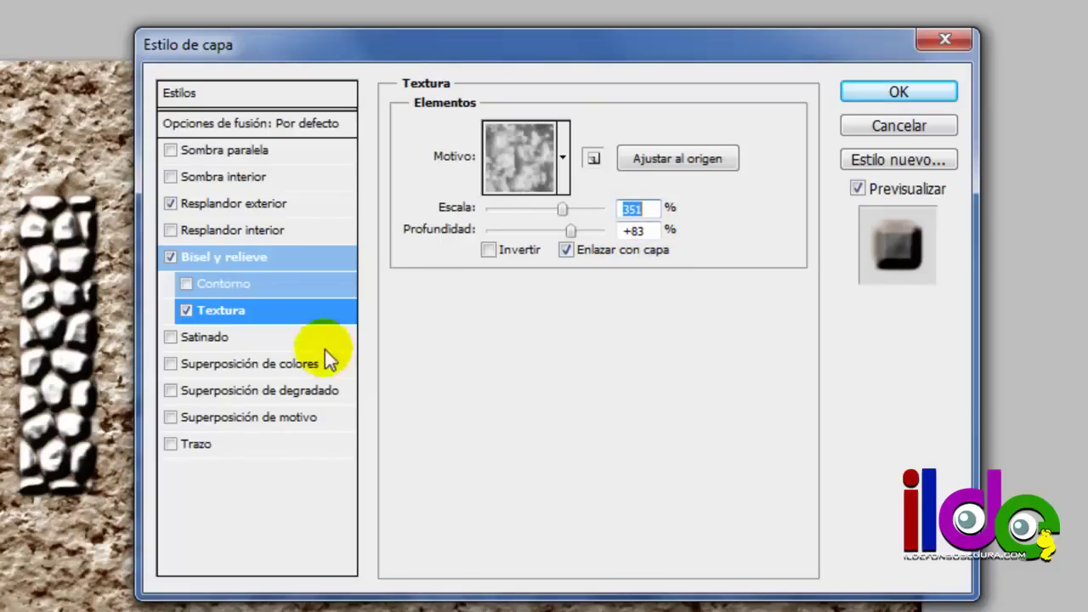
Add a brown 694b28 colour overlay at 65% opacity and apply the layer style
left_click(253, 367)
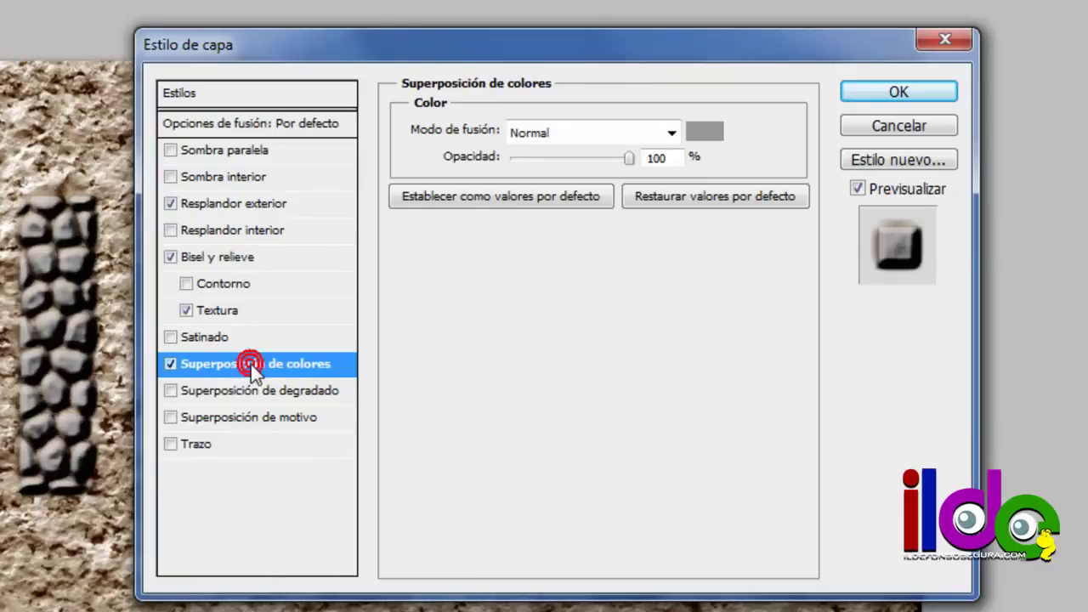
left_click_drag(629, 161, 588, 162)
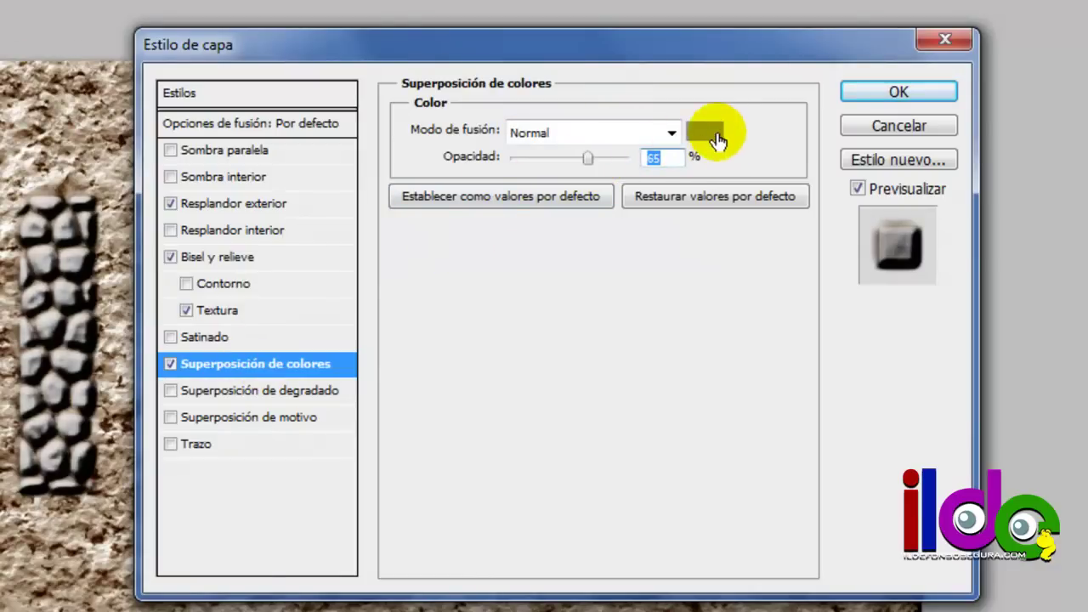
left_click(704, 131)
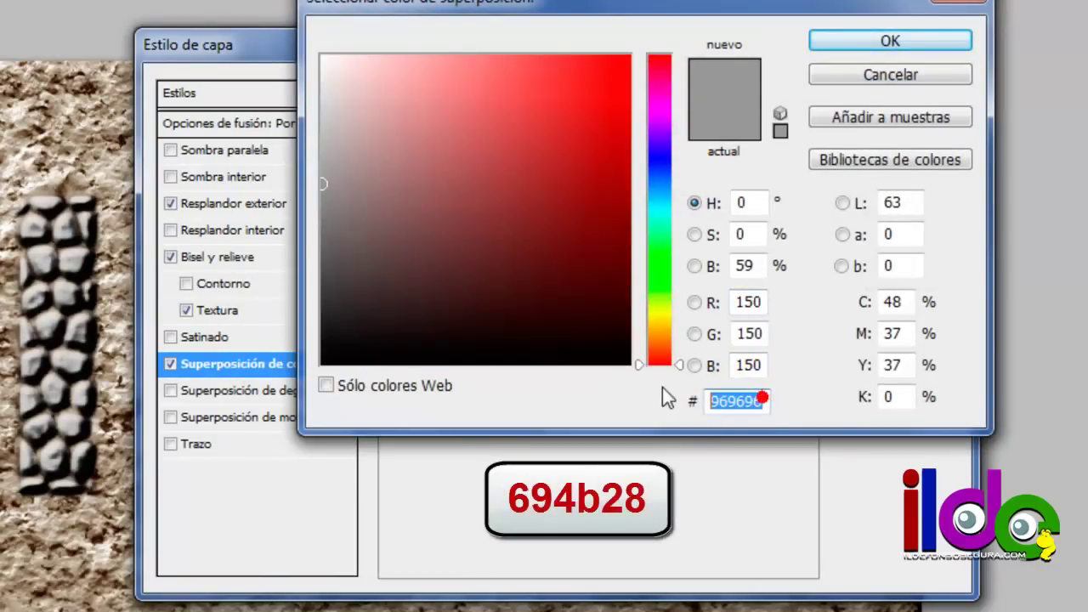
type("694b28")
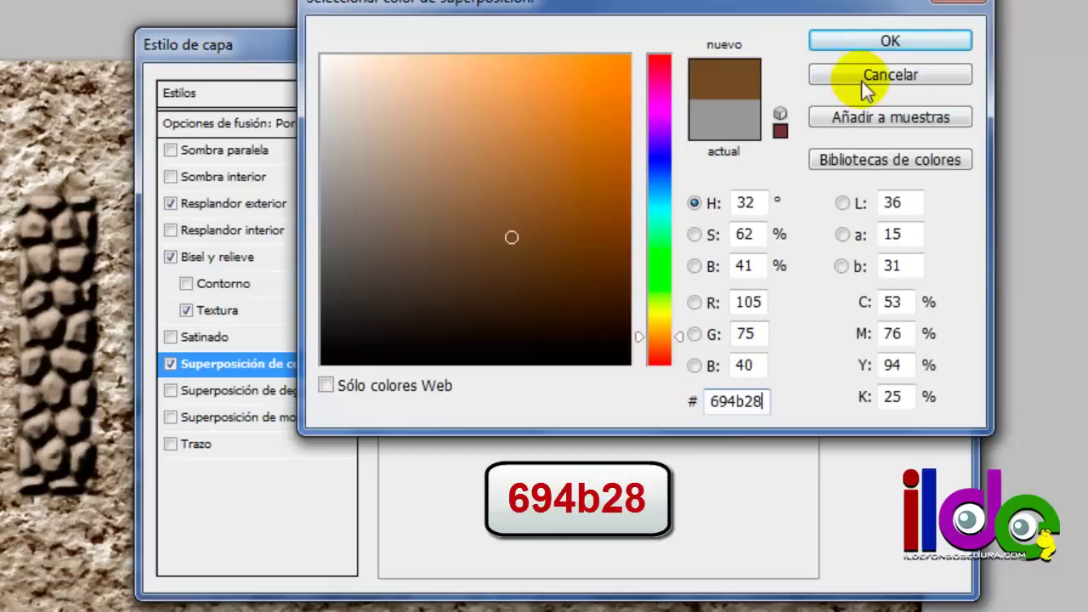
left_click(862, 45)
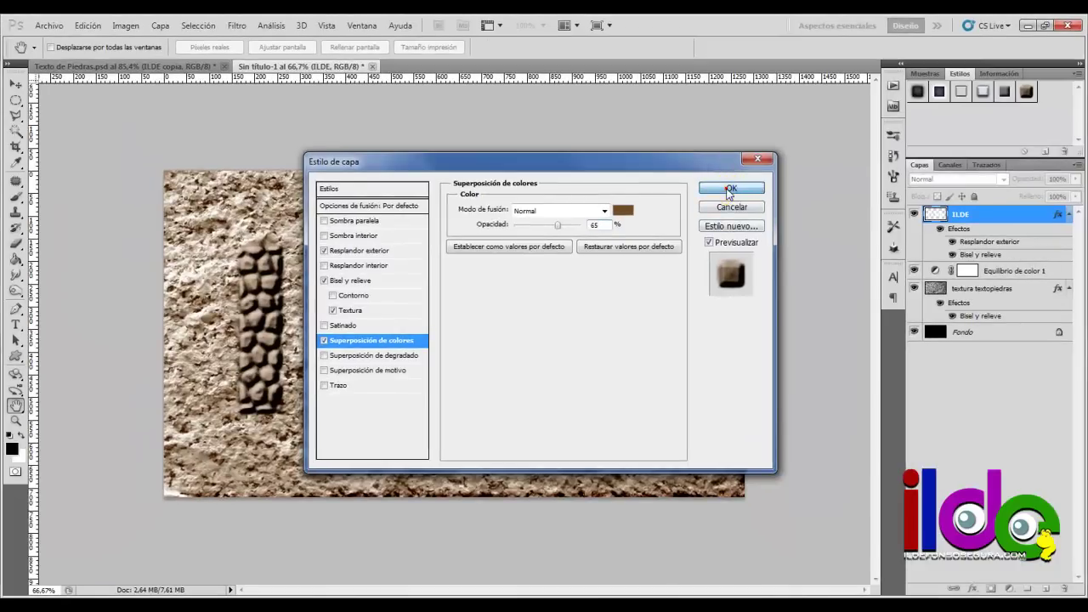
left_click(729, 189)
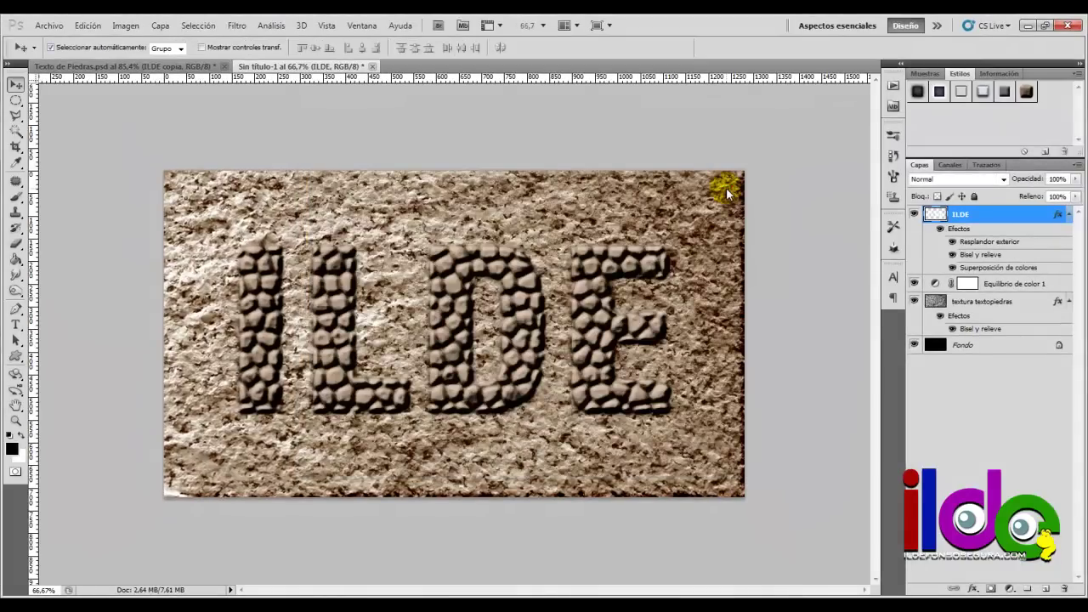
key("alt")
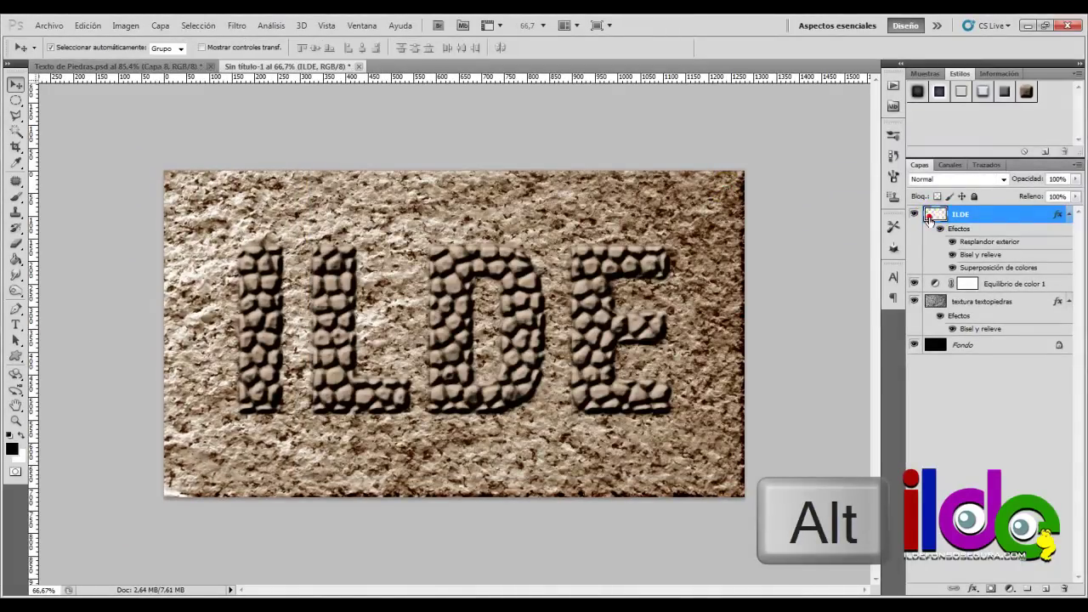
Stamp the isolated ILDE letters into a new layer and apply Bordes resplandecientes
left_click(915, 216, "alt")
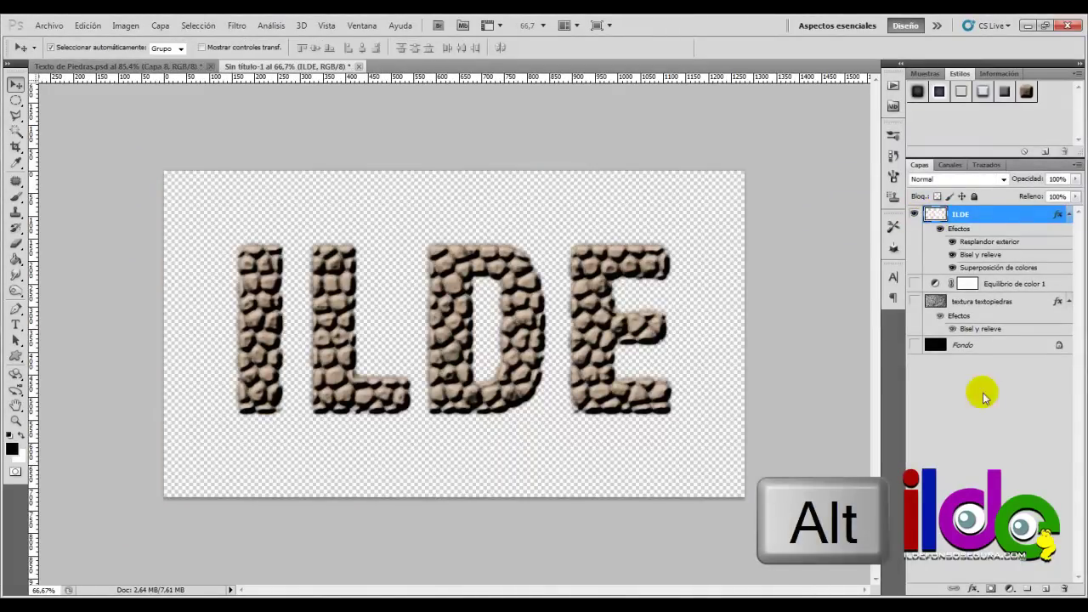
key("ctrl+shift+alt+e")
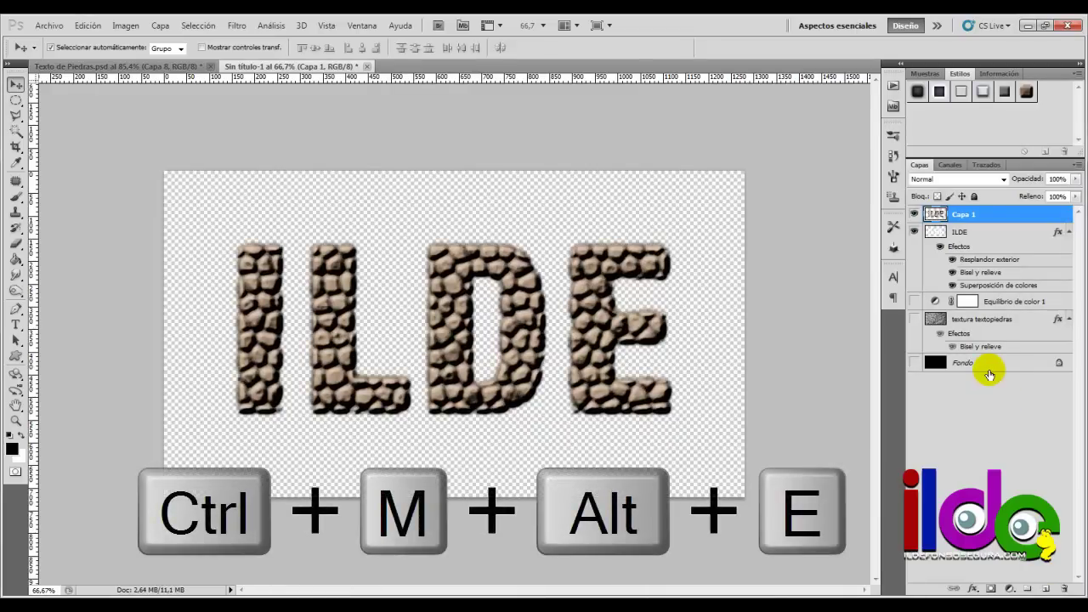
left_click(231, 25)
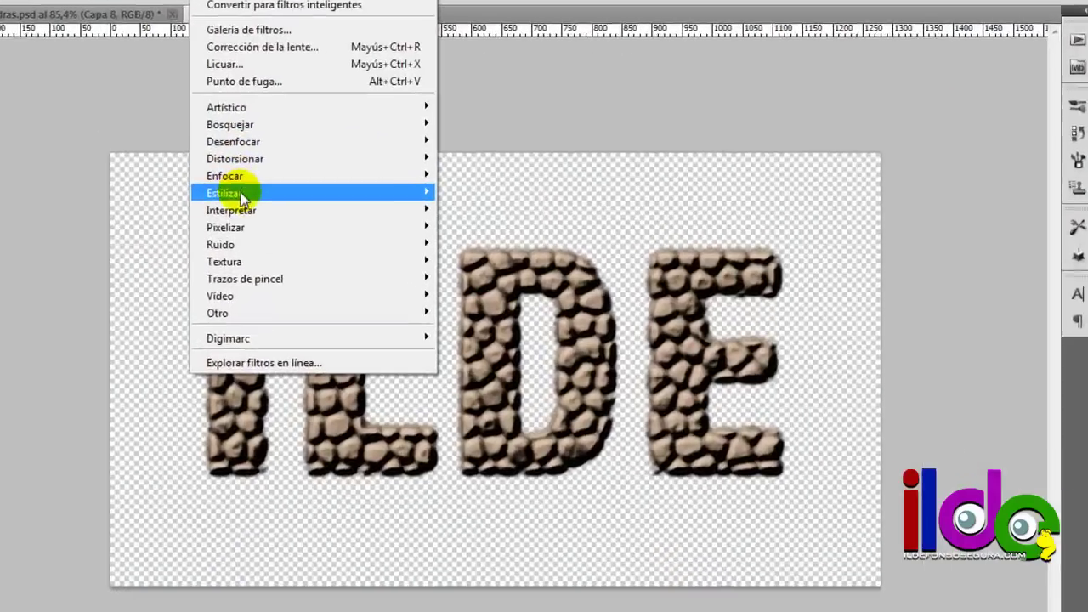
mouse_move(154, 171)
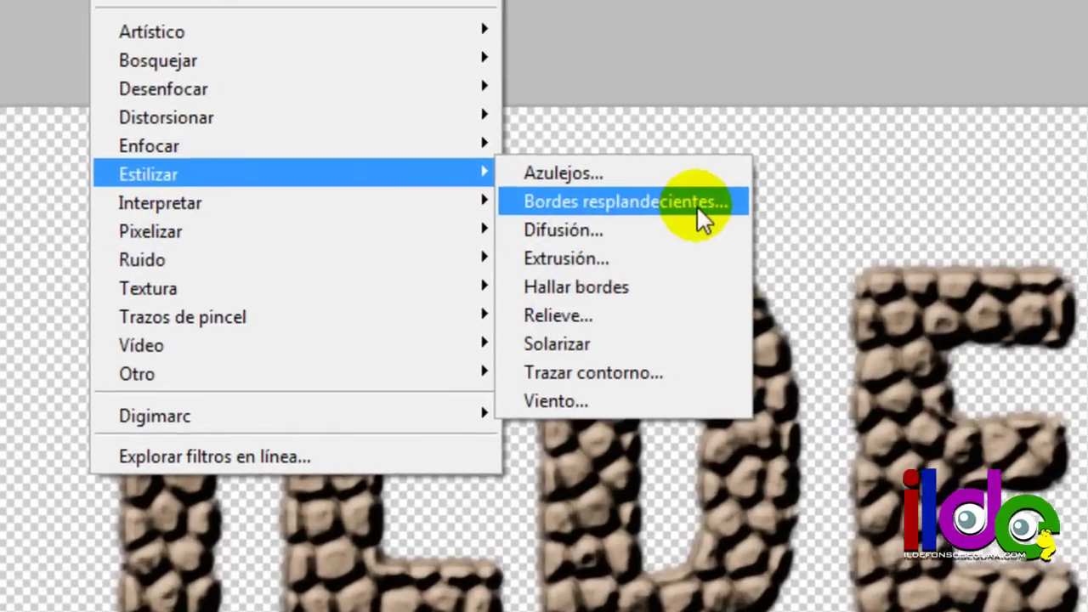
left_click(696, 204)
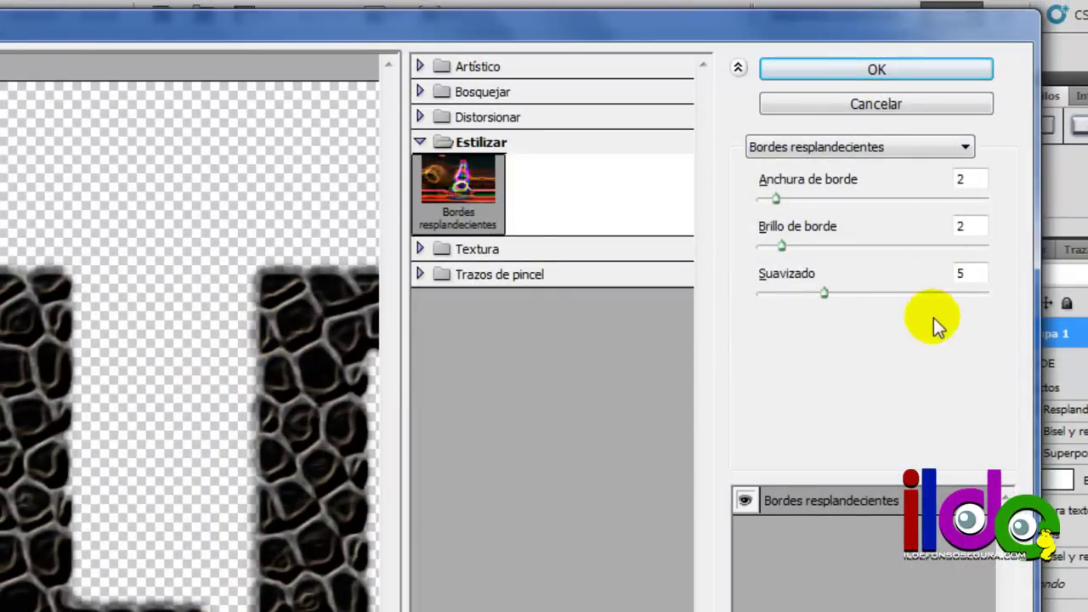
left_click(862, 73)
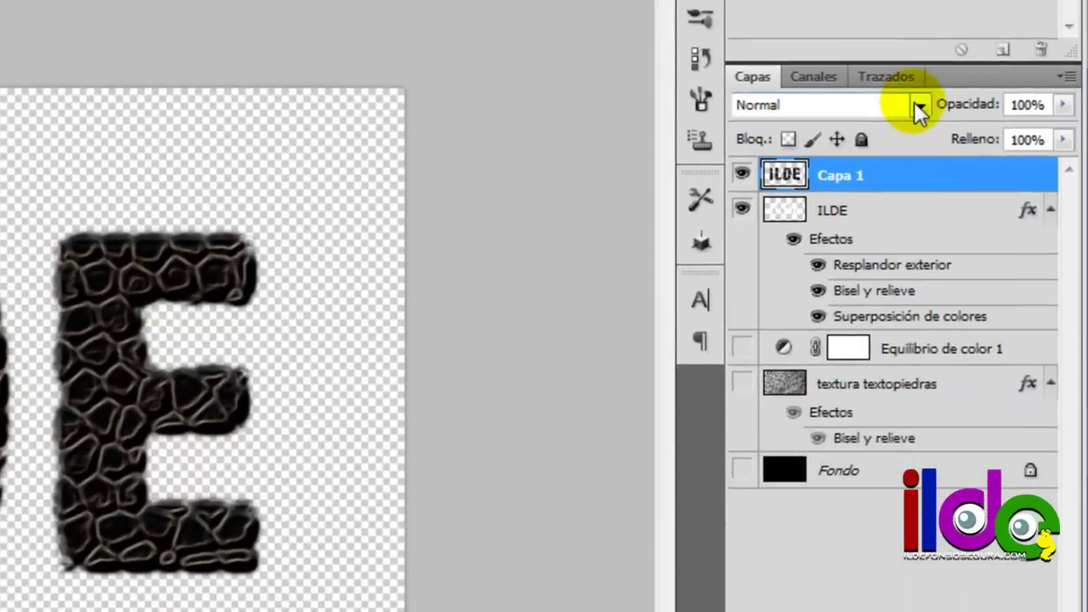
Set the stamped layer to Sobreexponer color at 60% and re-show the colour balance and stone layers
left_click(914, 103)
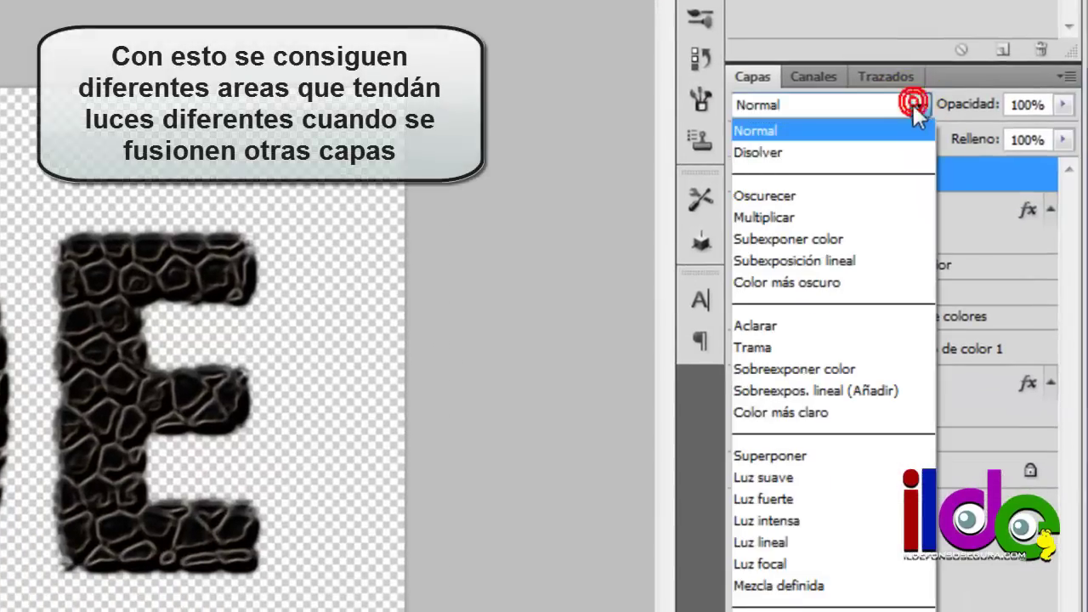
left_click(859, 370)
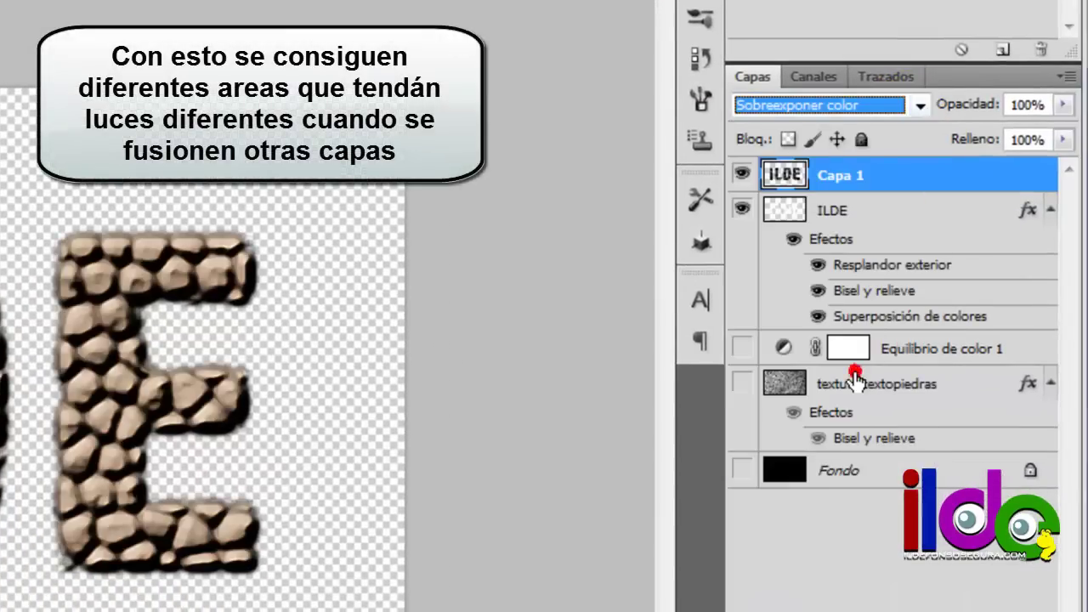
left_click(1039, 102)
type("60")
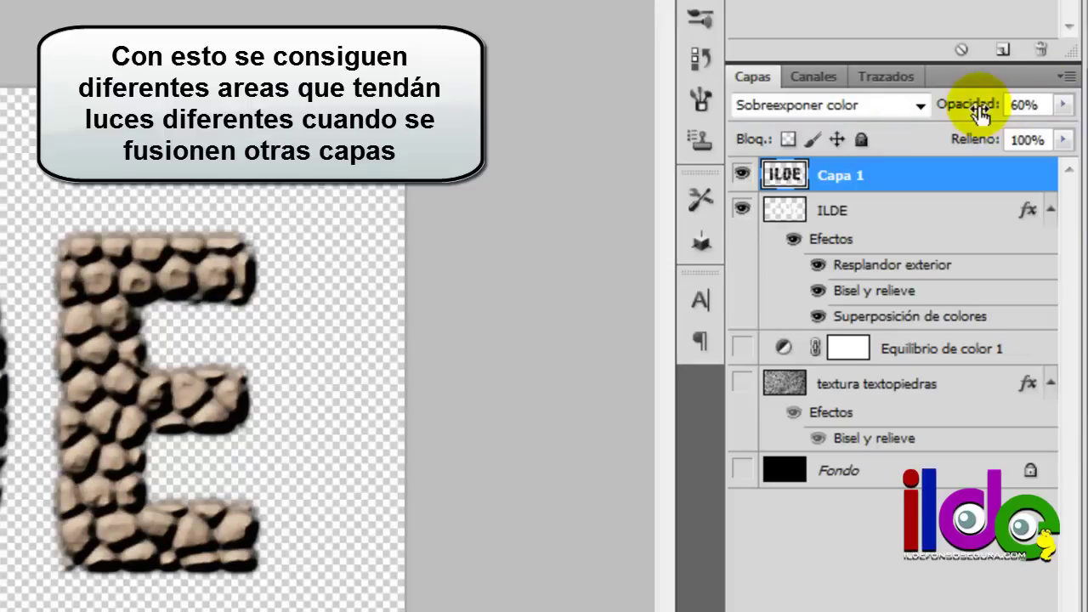
left_click(742, 349)
left_click(742, 383)
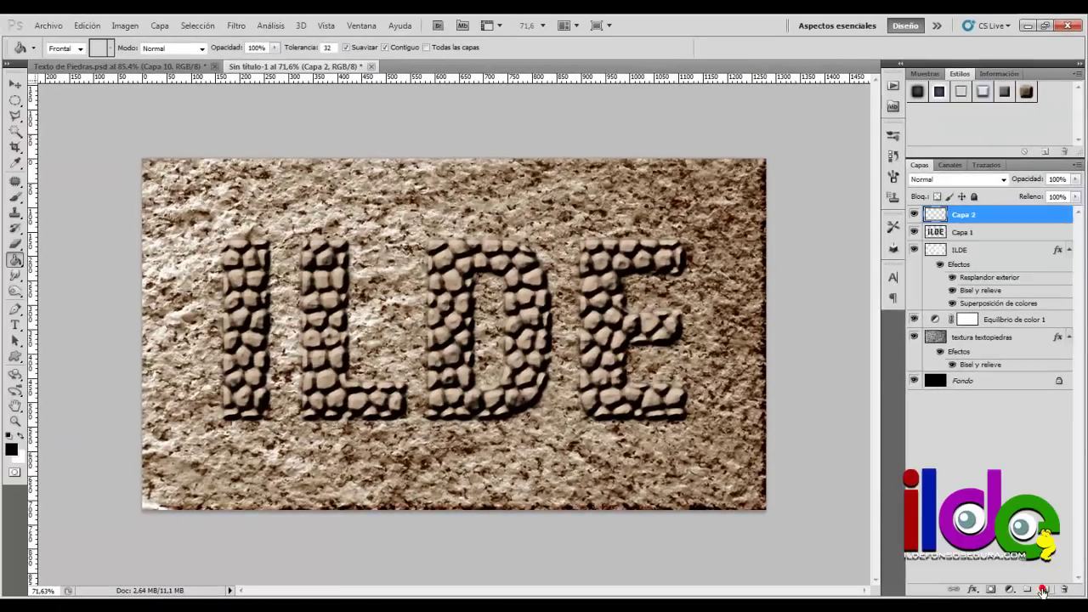
Fill the new layer with rendered grey clouds
left_click(239, 28)
left_click(266, 210)
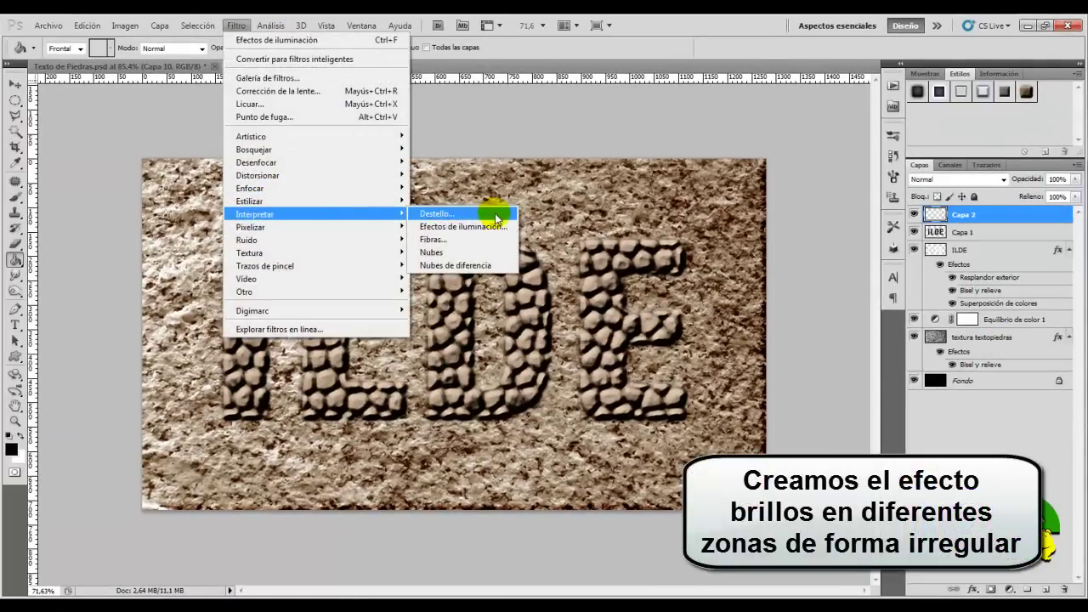
left_click(476, 253)
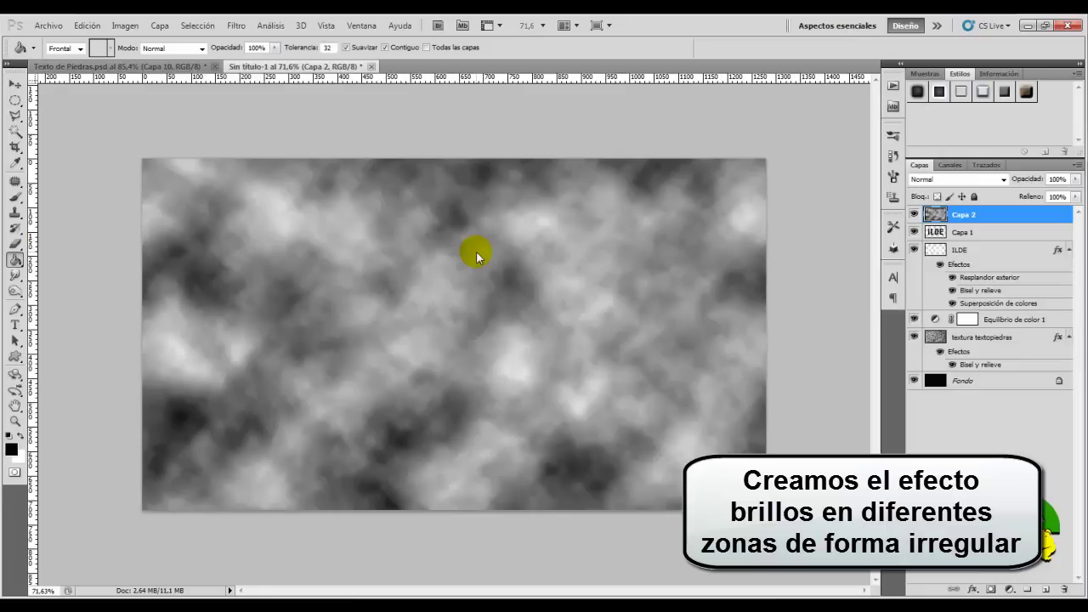
Apply Lighting Effects to the clouds with texture channel Alfa 1 and height 100
left_click(238, 26)
mouse_move(255, 214)
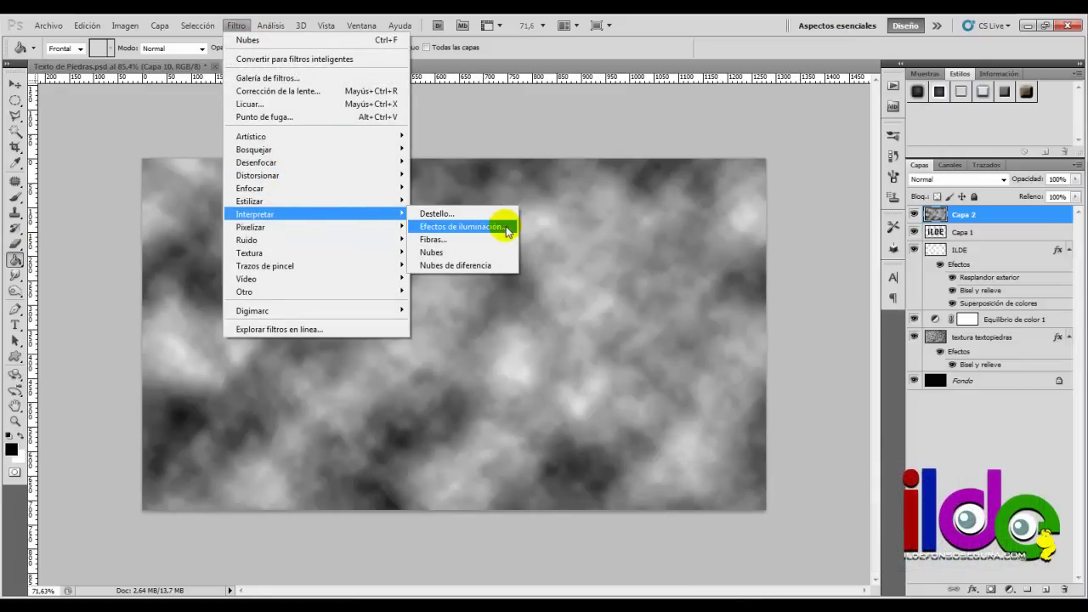
left_click(507, 228)
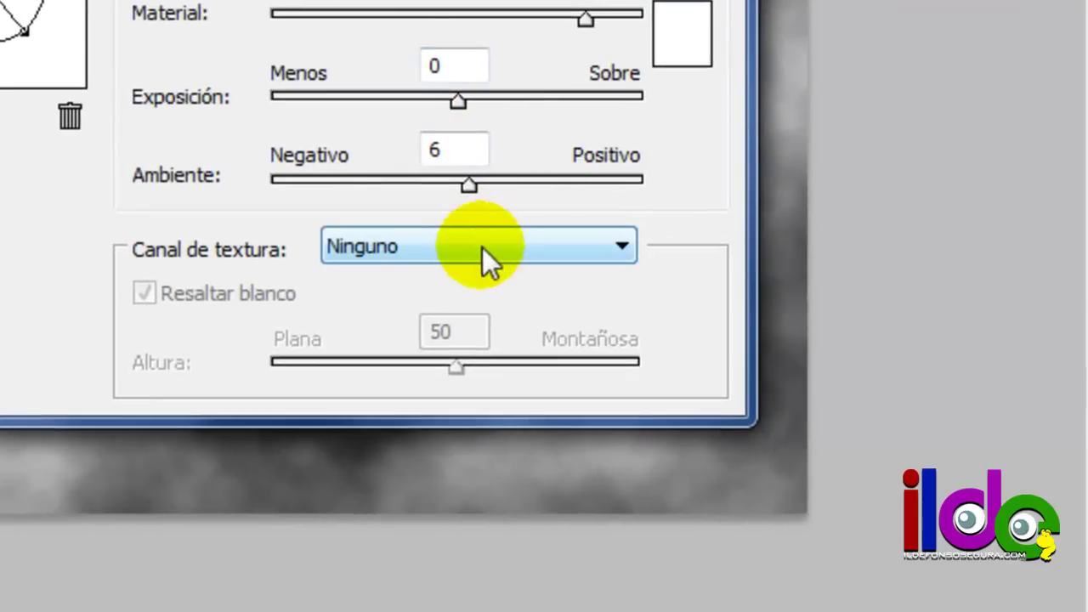
left_click(481, 247)
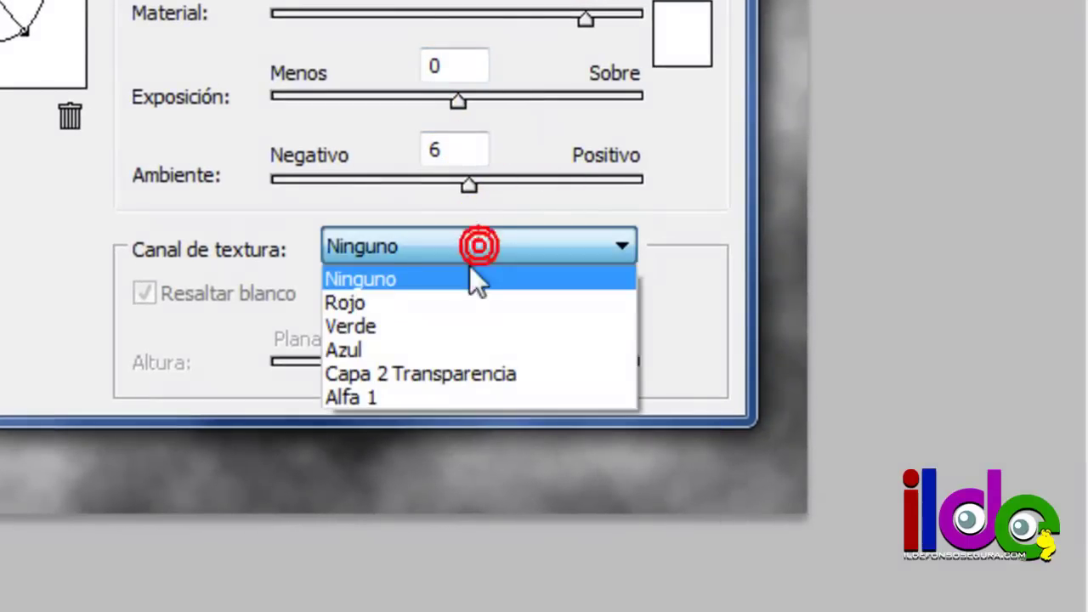
left_click(386, 392)
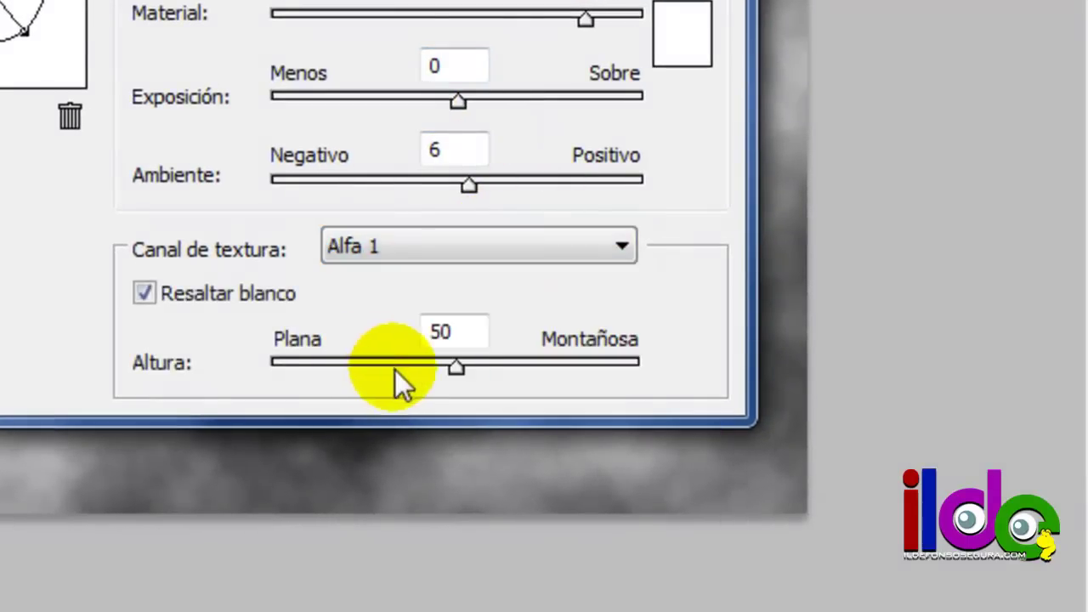
left_click_drag(456, 367, 672, 364)
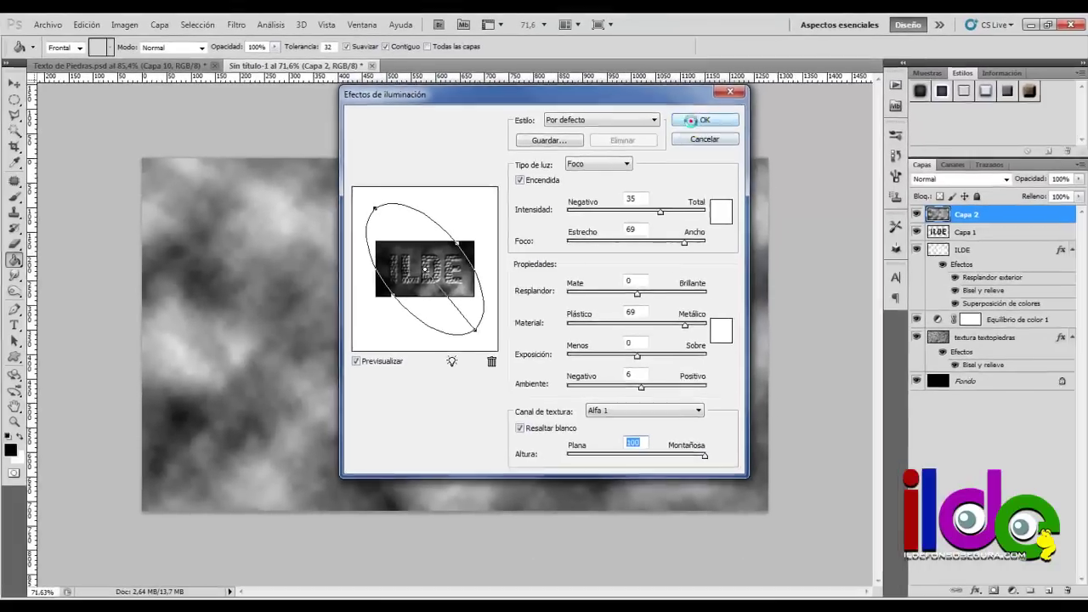
left_click(688, 116)
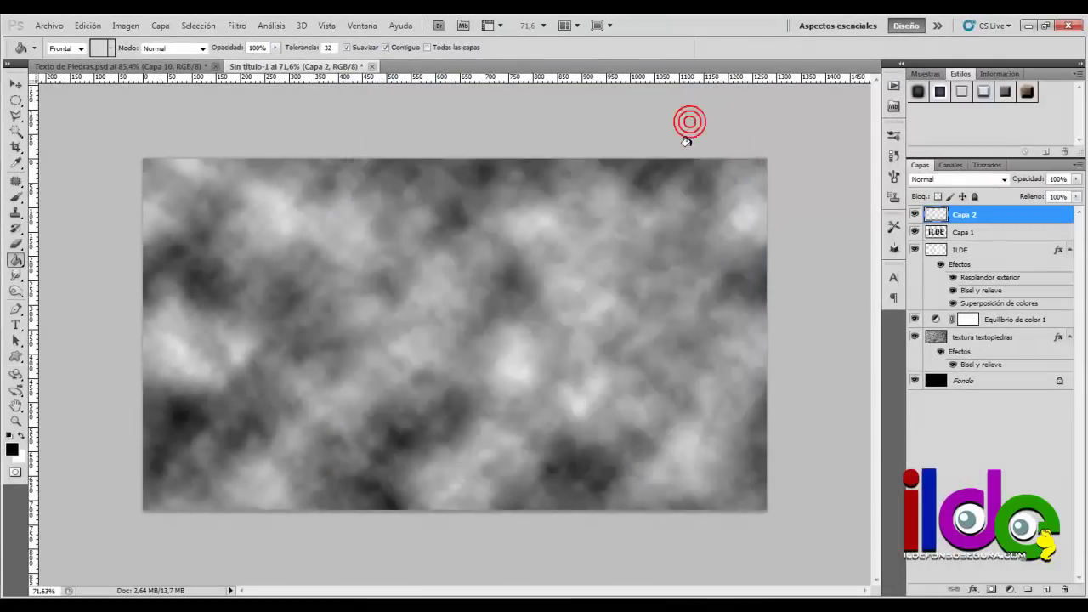
Clip the clouds layer to the letters and blend it Aclarar at 60% opacity
key("ctrl+alt+g")
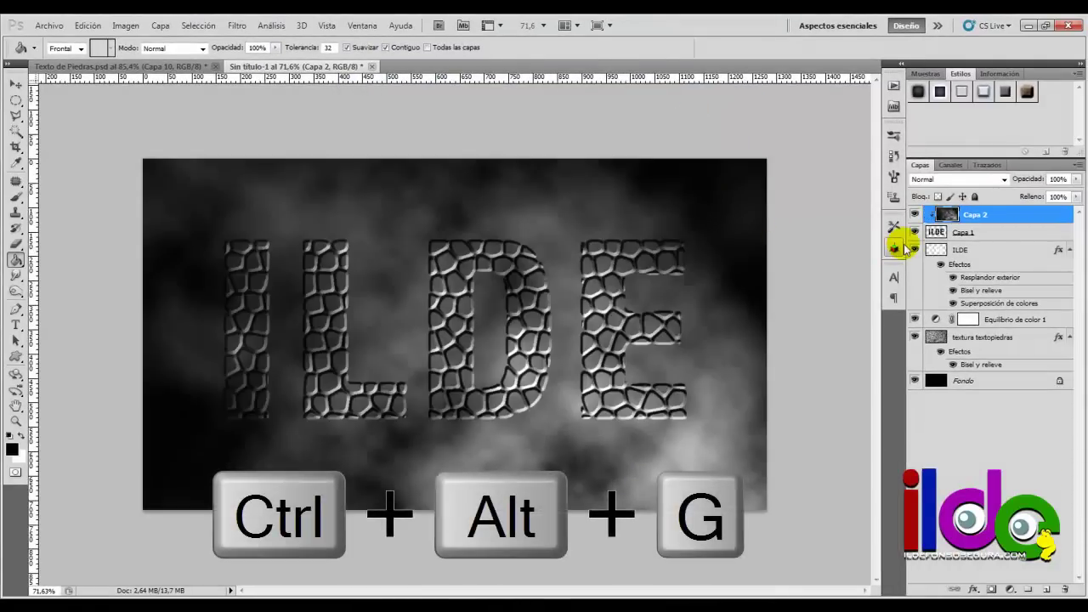
left_click(1003, 179)
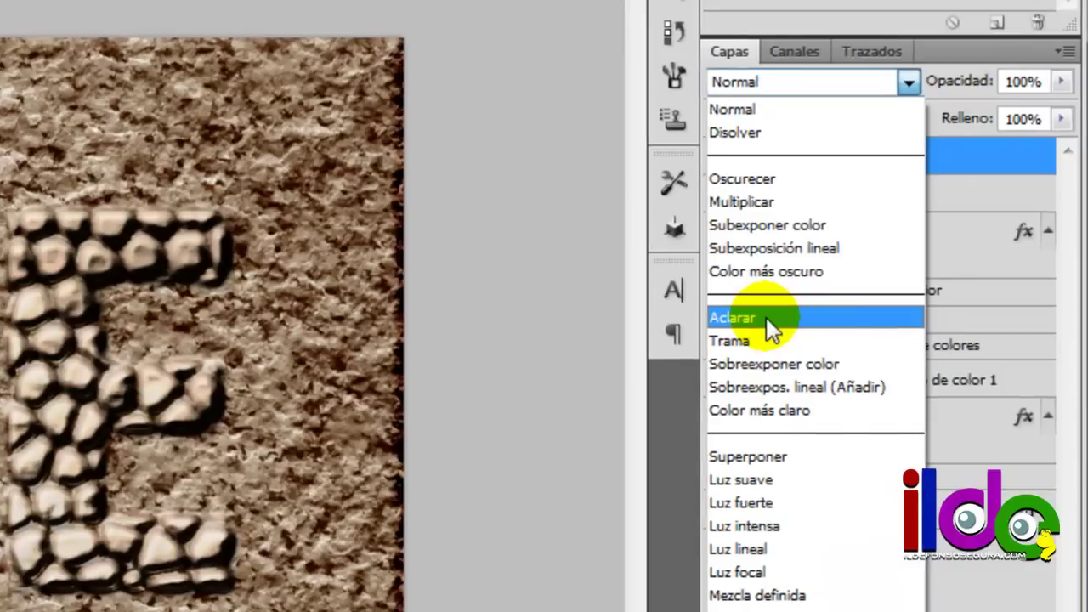
left_click(875, 306)
left_click(1038, 80)
type("60")
key("Return")
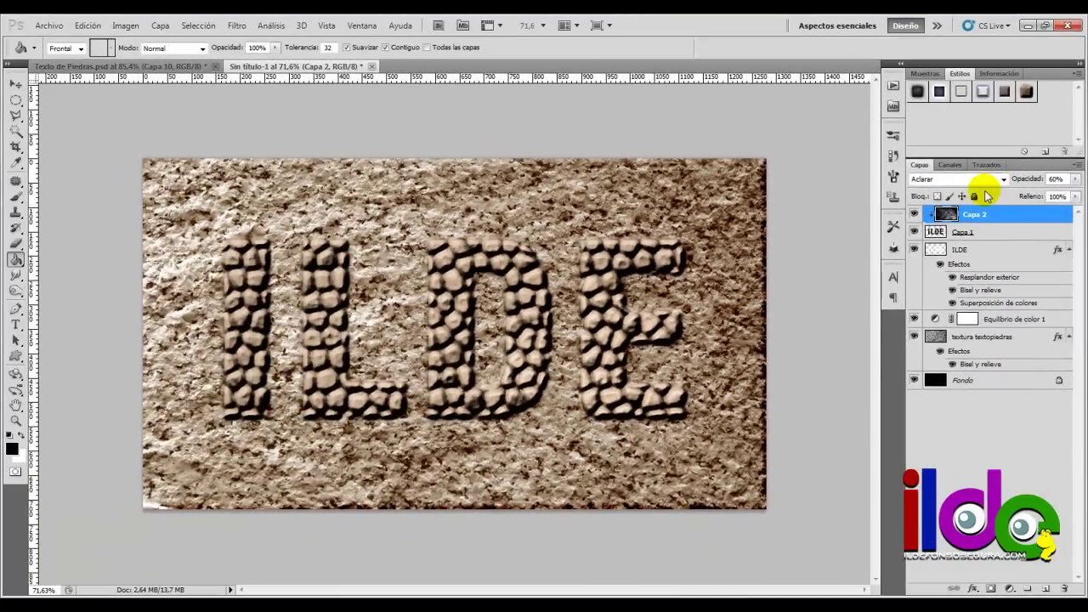
Create a new layer filled with black and add Añadir ruido noise to it
left_click(1044, 587)
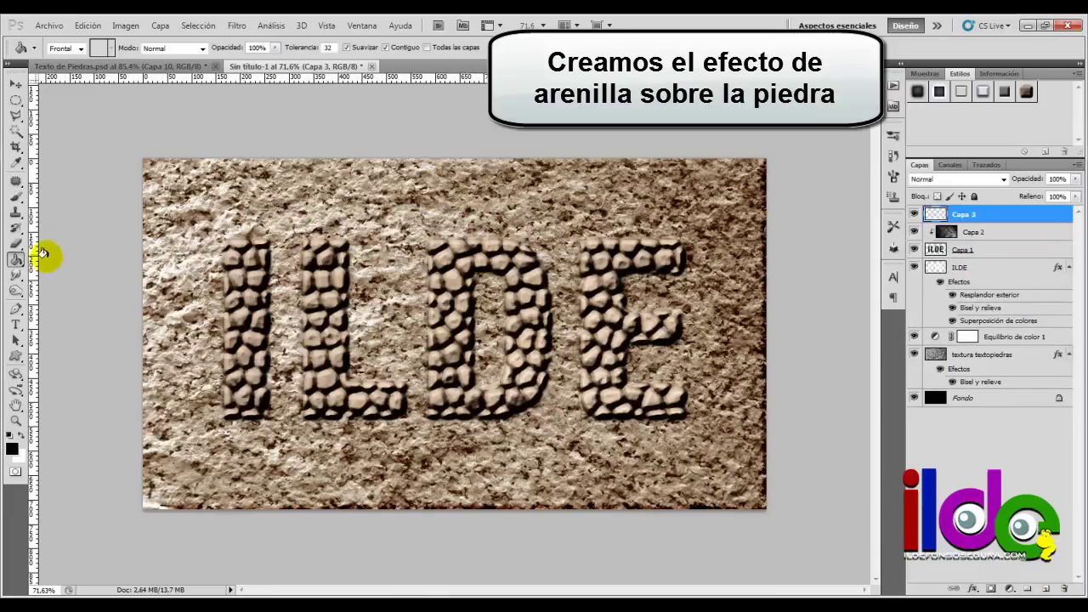
left_click(308, 245)
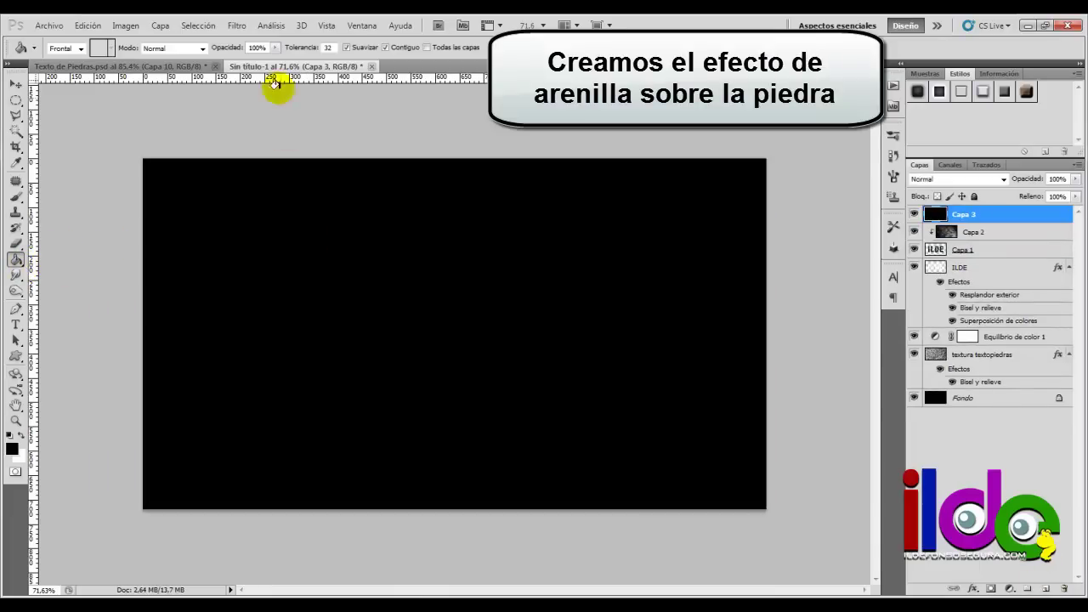
left_click(242, 27)
mouse_move(157, 235)
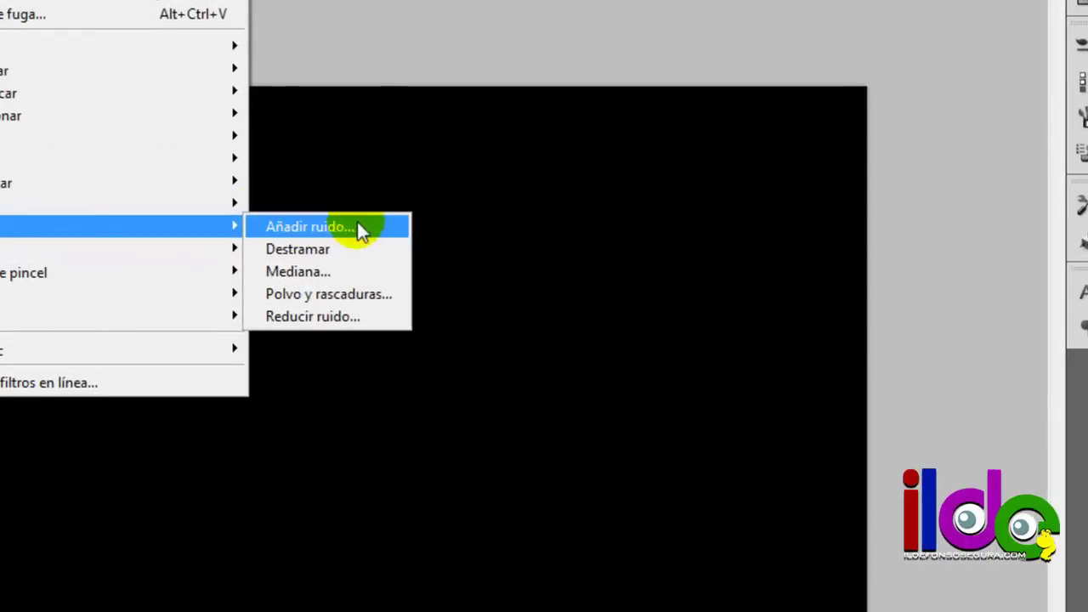
left_click(470, 239)
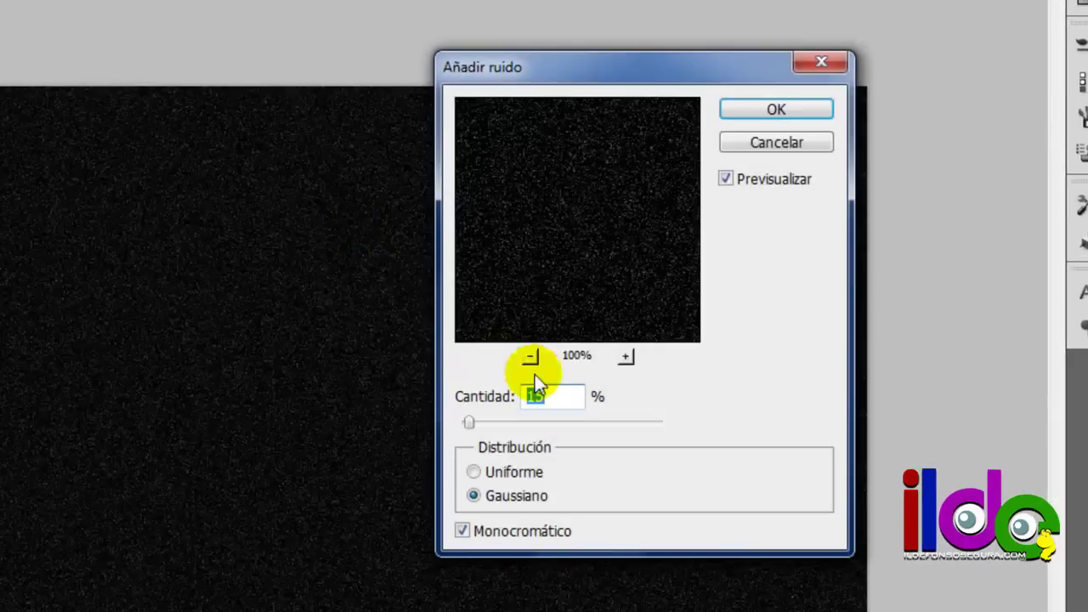
left_click(768, 109)
Set the noise layer to Diferencia and clip it to Capa 2
left_click(940, 51)
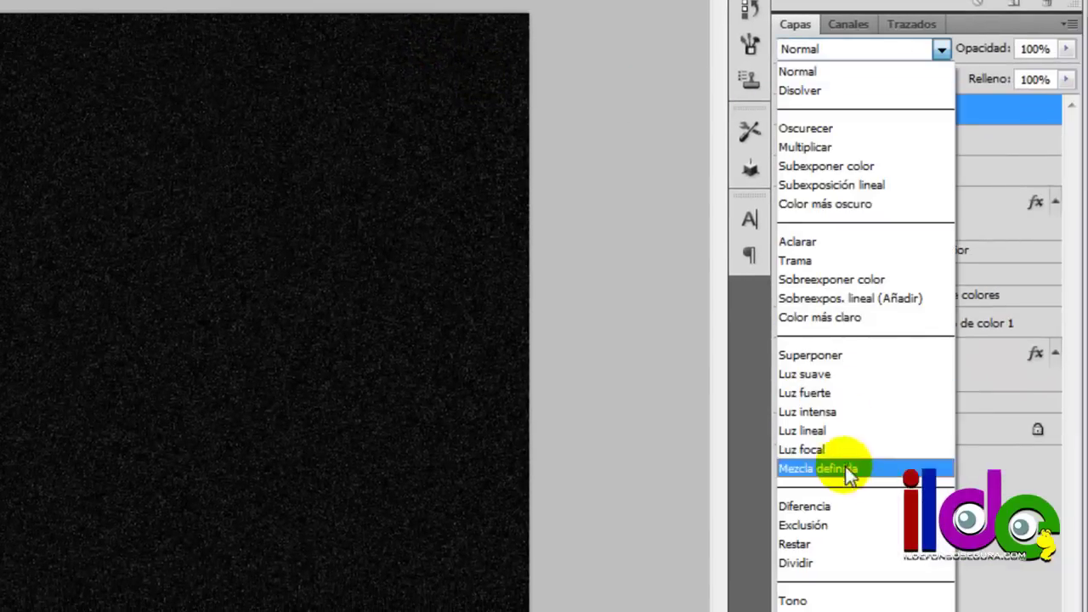
left_click(851, 504)
key("ctrl+alt+g")
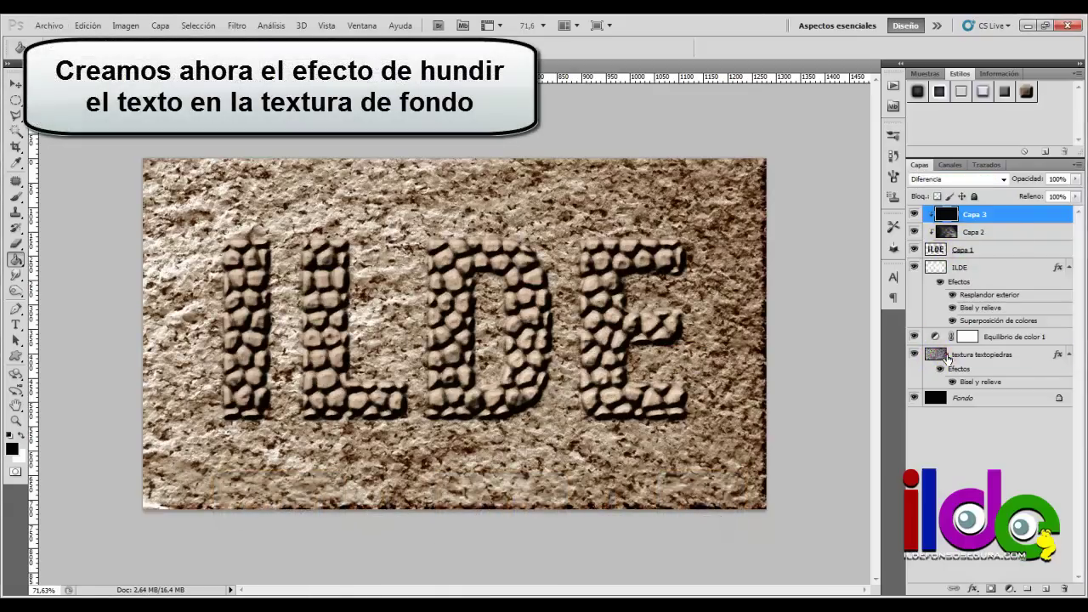
Mask the textura textopiedras layer with the inverted Capa 1 letter selection, then select Capa 3
left_click(951, 360)
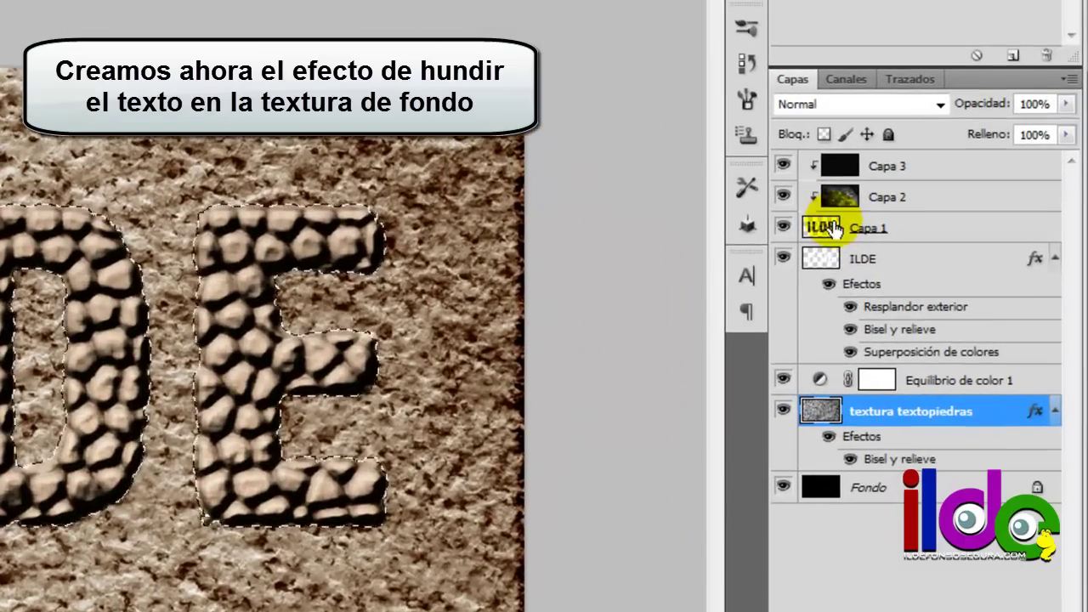
left_click(943, 250, "ctrl")
key("ctrl+shift+i")
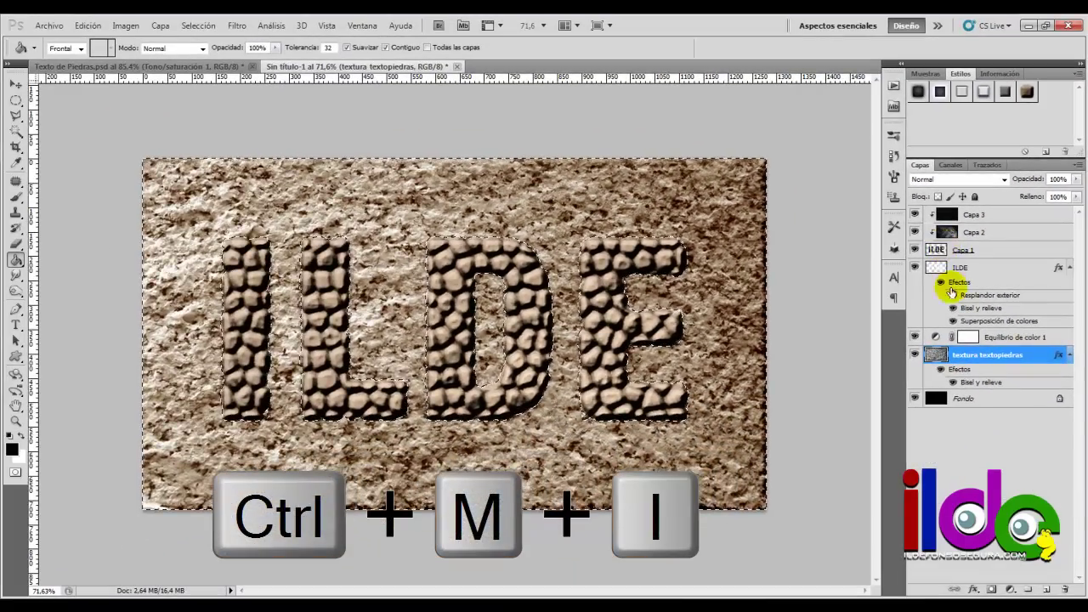
left_click(991, 590)
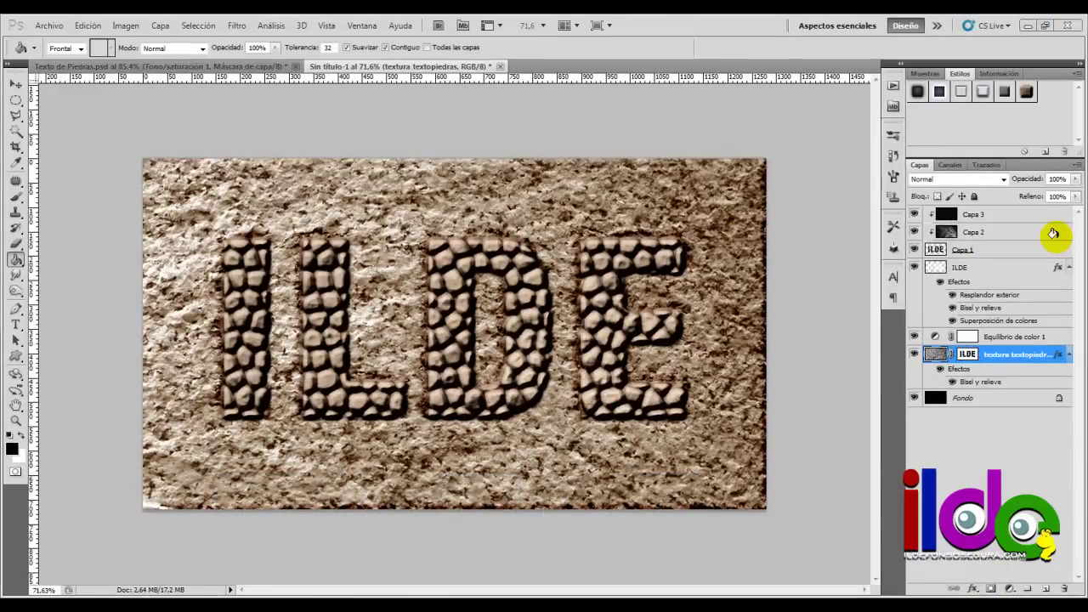
left_click(955, 218)
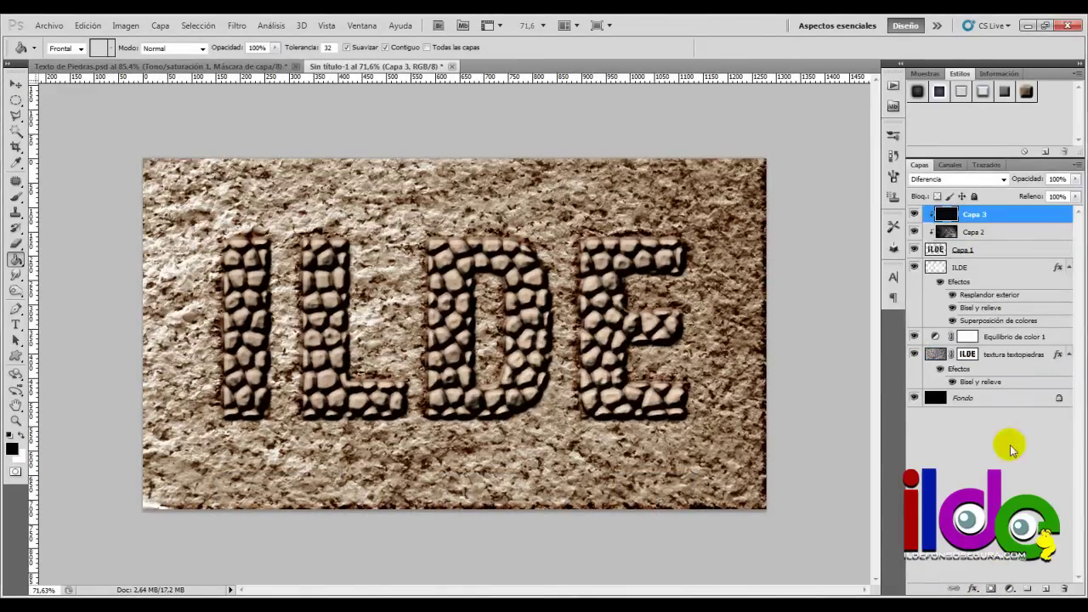
left_click(1010, 588)
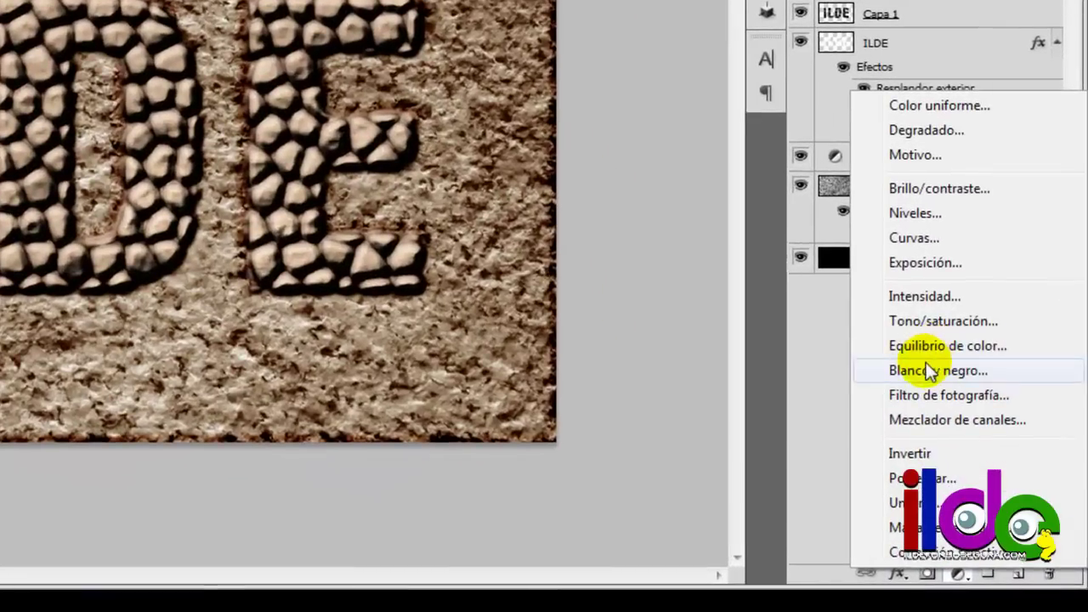
Add a Curvas layer raising red, lowering blue and darkening the RGB midtones
left_click(915, 238)
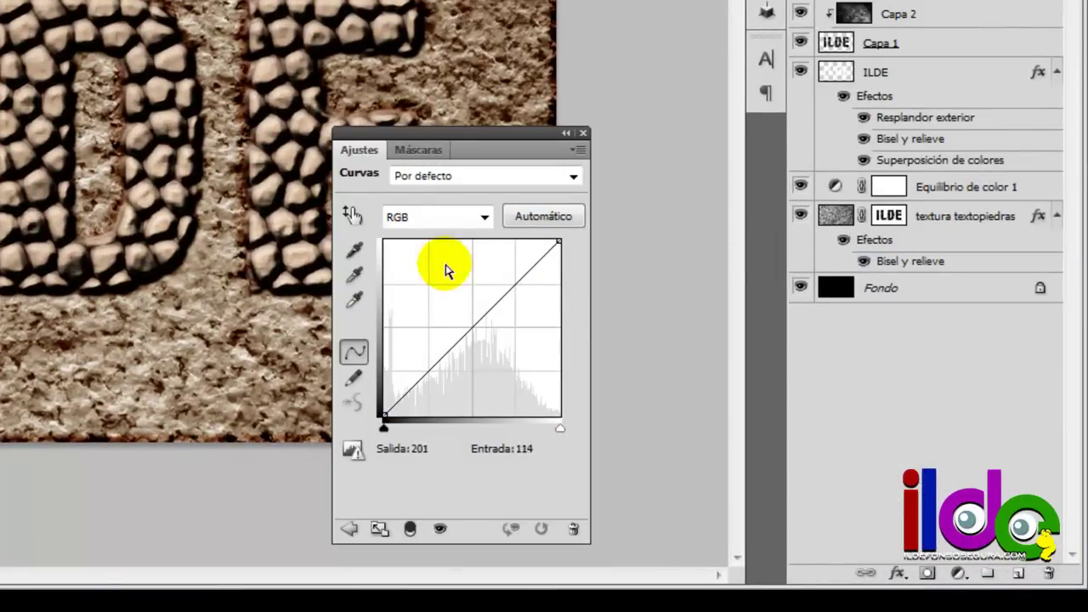
left_click(484, 221)
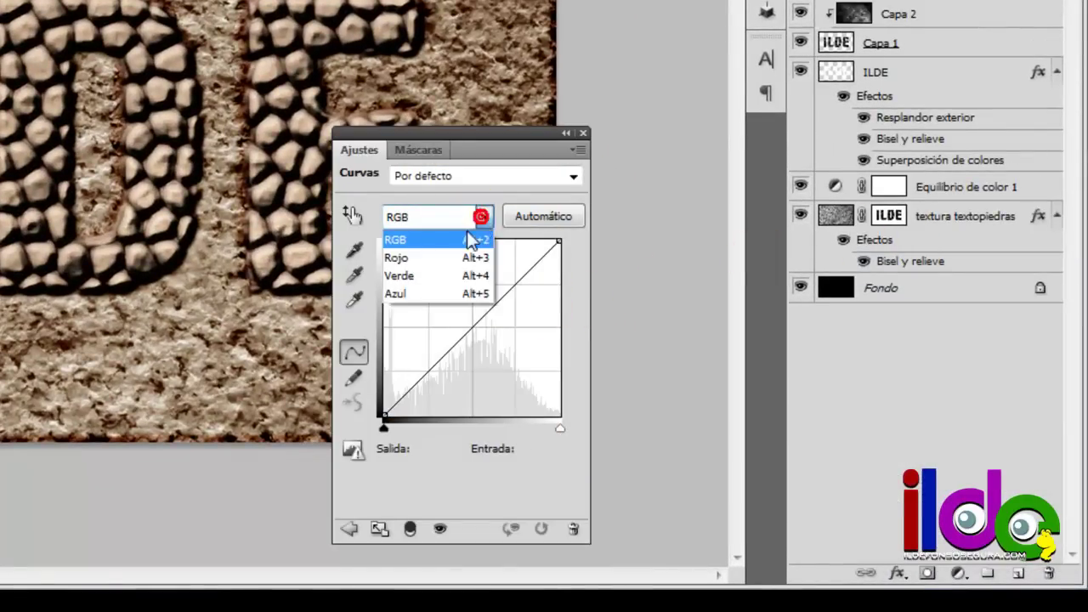
left_click(417, 258)
left_click_drag(466, 323, 464, 325)
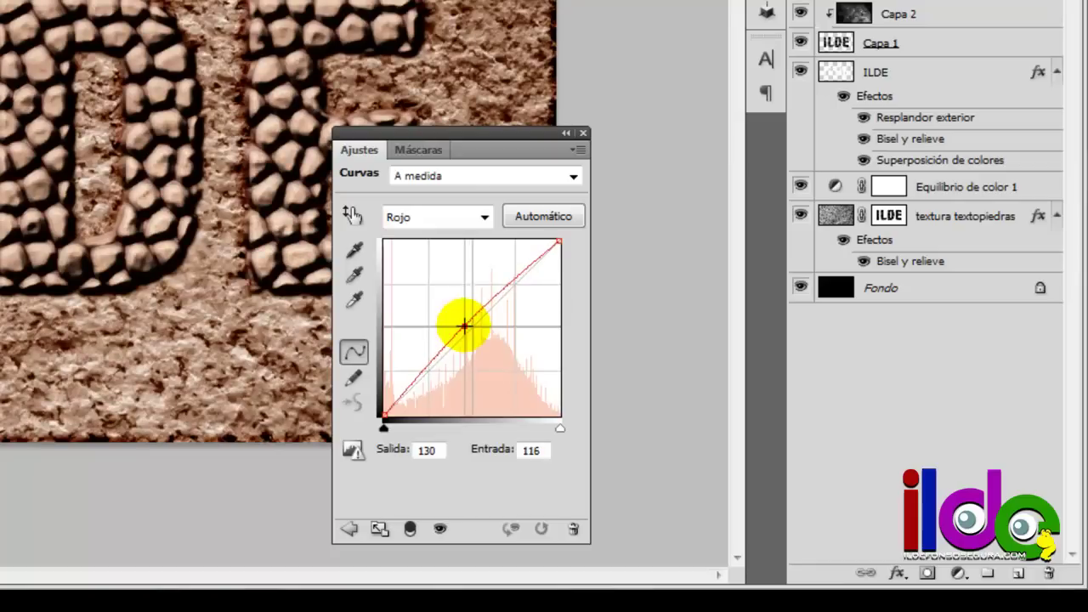
left_click(484, 217)
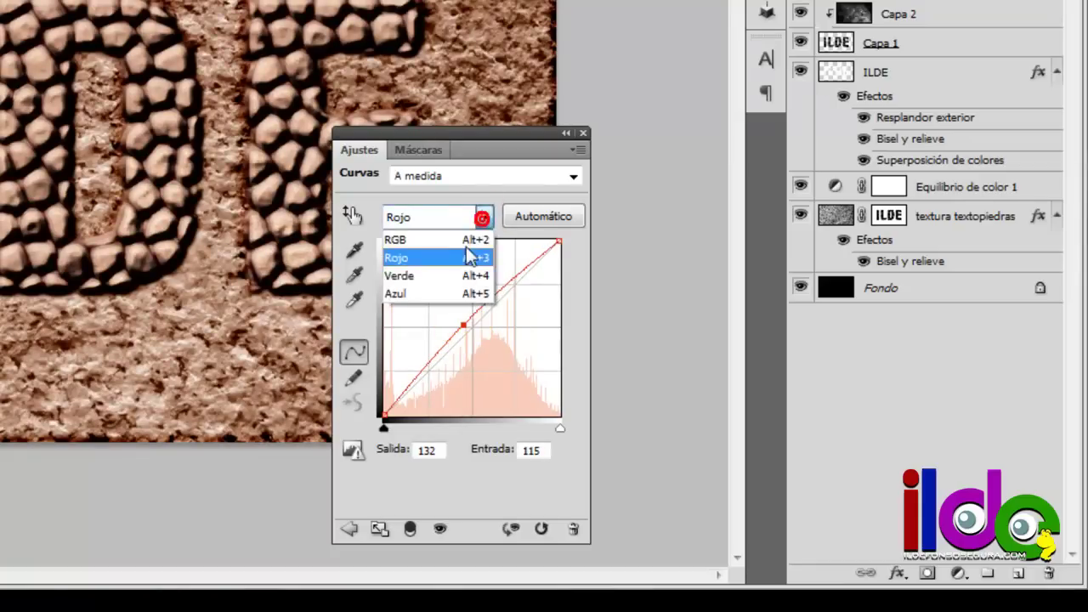
left_click(441, 289)
left_click_drag(468, 328, 471, 333)
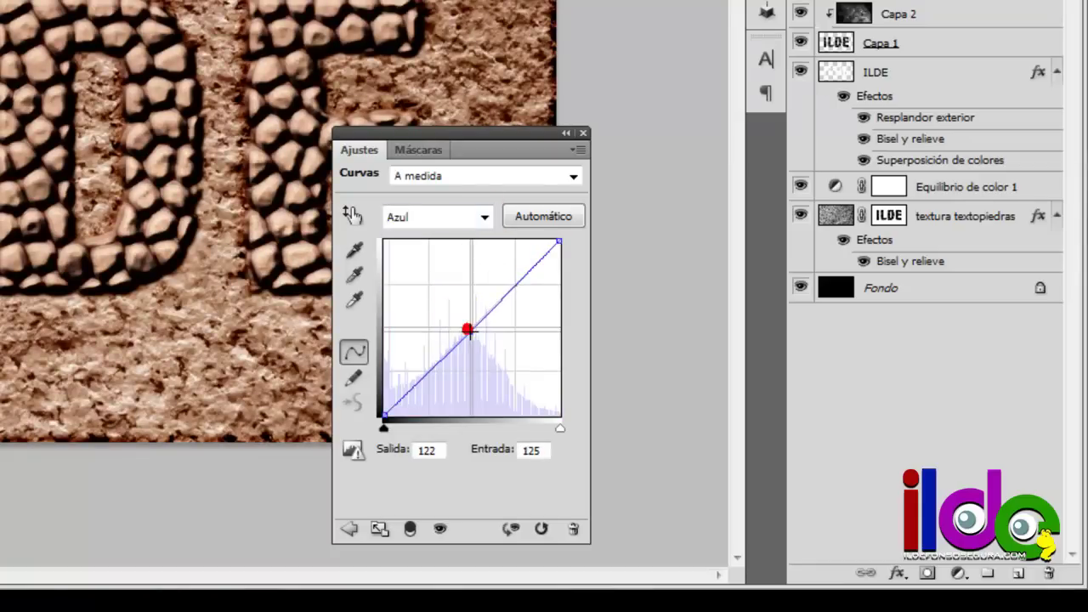
left_click(484, 217)
left_click(447, 234)
left_click_drag(474, 323, 470, 348)
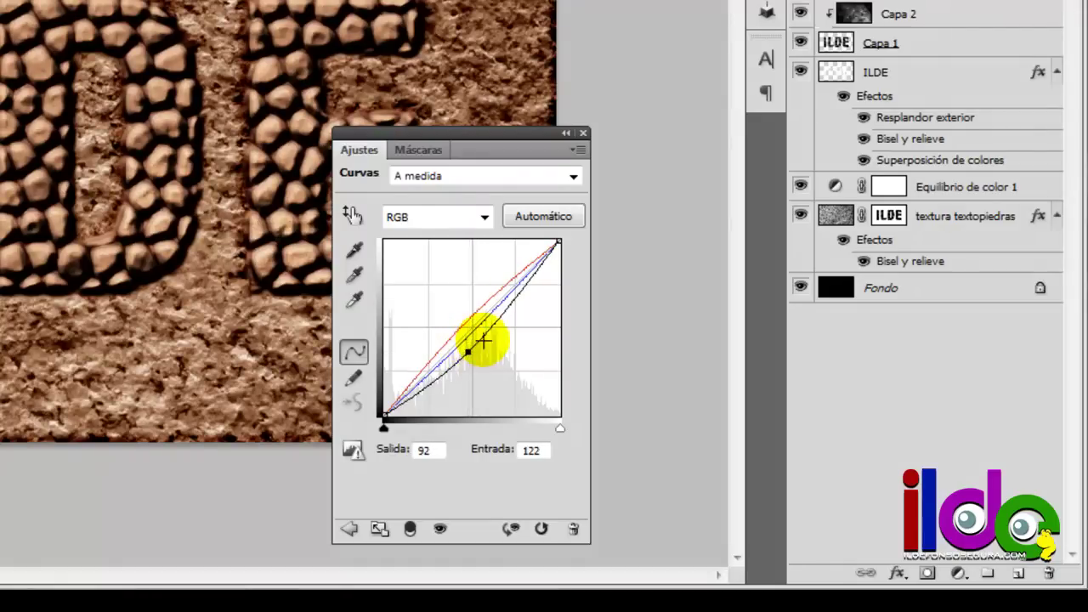
left_click(494, 325)
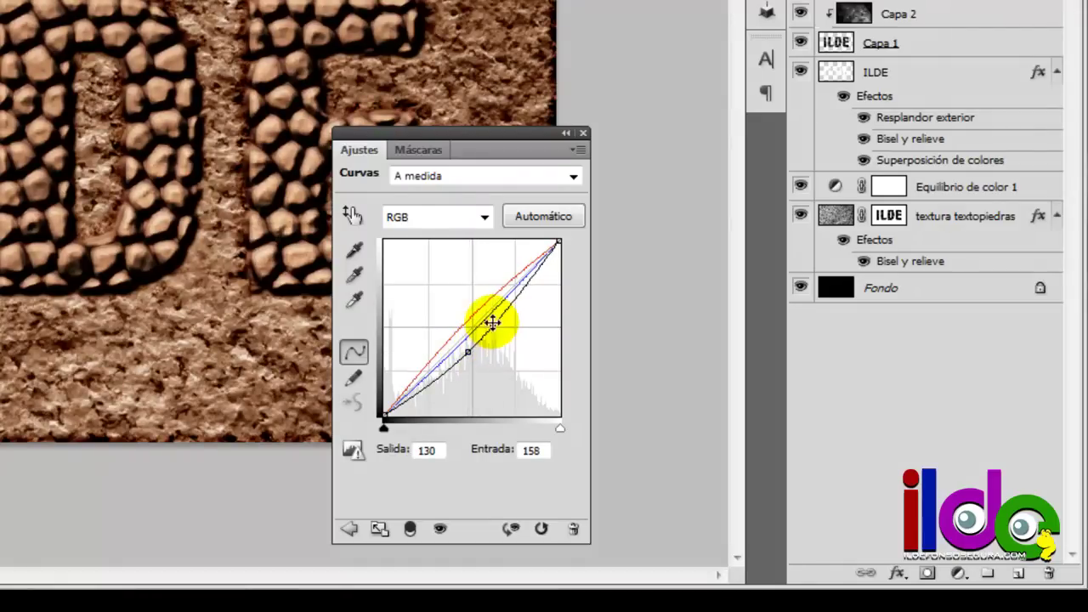
left_click(582, 131)
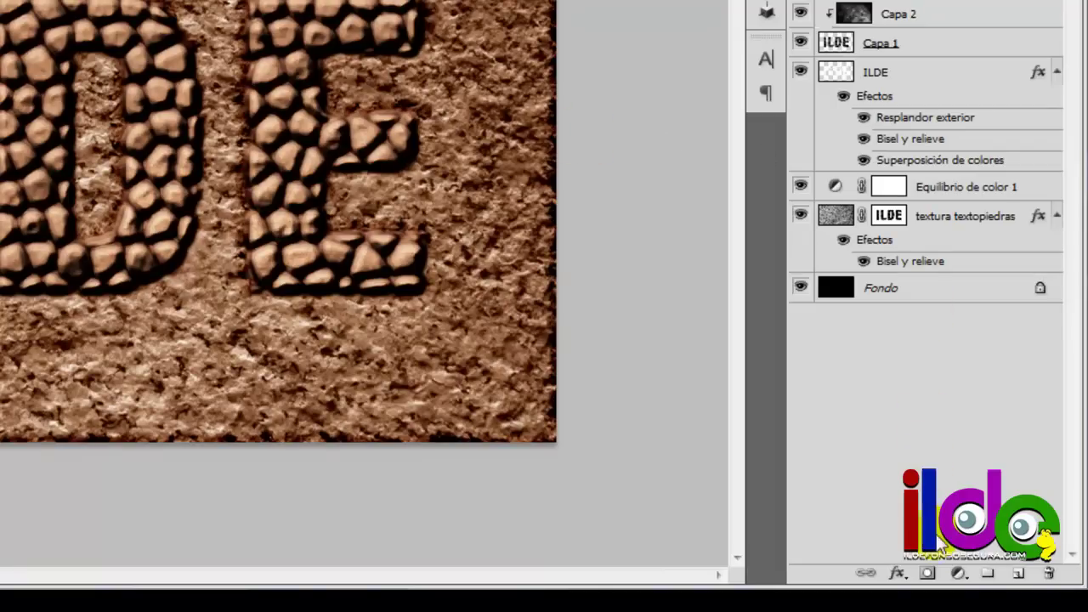
Add a Niveles layer with input levels 15 and 238
left_click(957, 576)
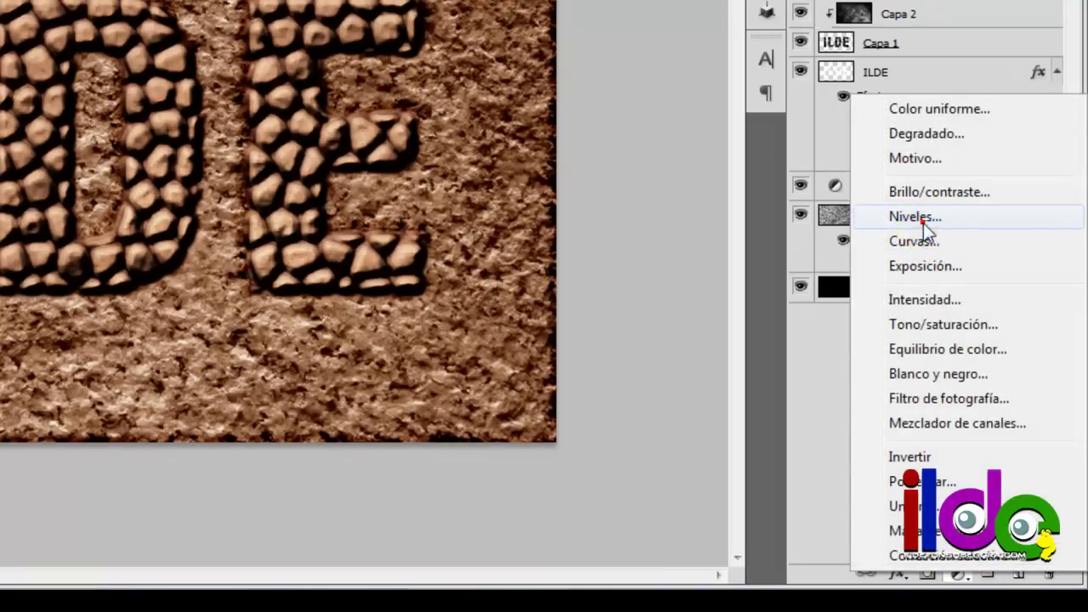
left_click(923, 222)
left_click_drag(377, 337, 396, 337)
left_click_drag(554, 340, 547, 337)
Add a Tono/saturación layer with hue set to 9
left_click(963, 576)
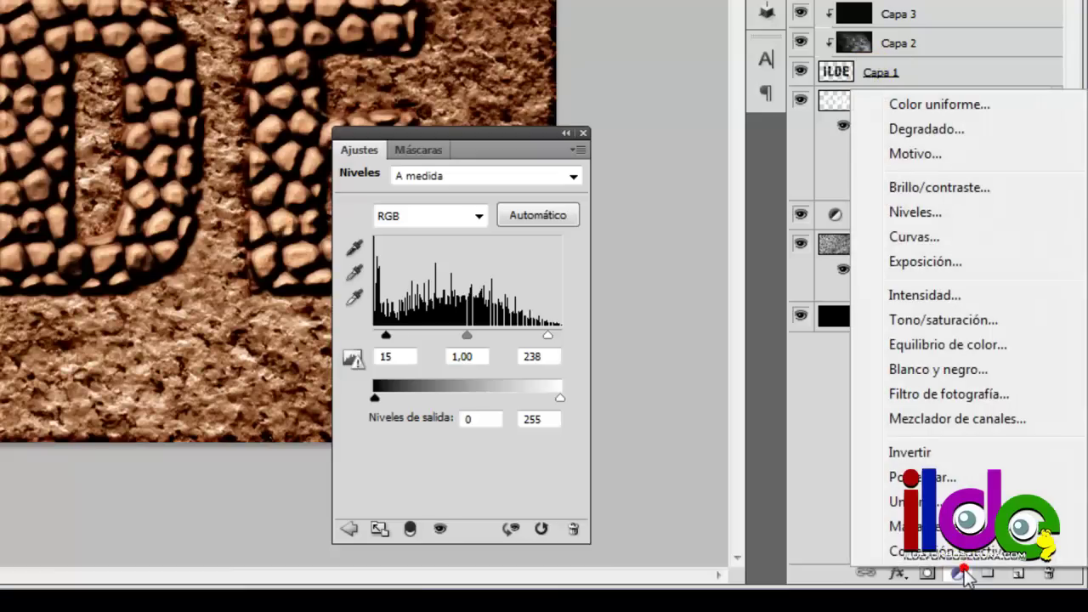
left_click(930, 322)
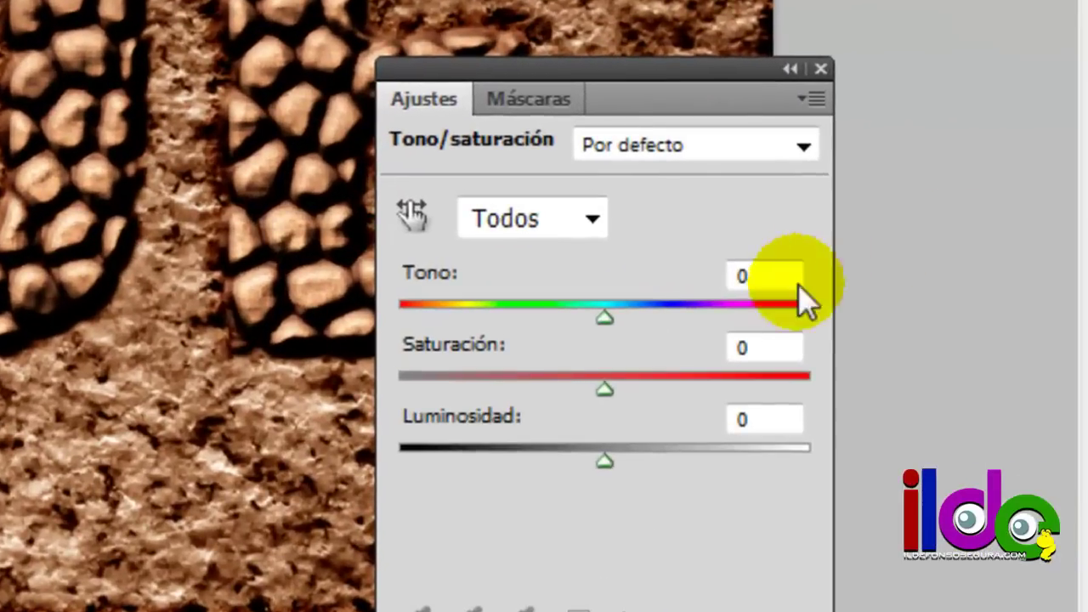
left_click(701, 268)
type("9")
key("Tab")
Set saturation to -40, close the adjustments panel and fit the image to the window
type("-40")
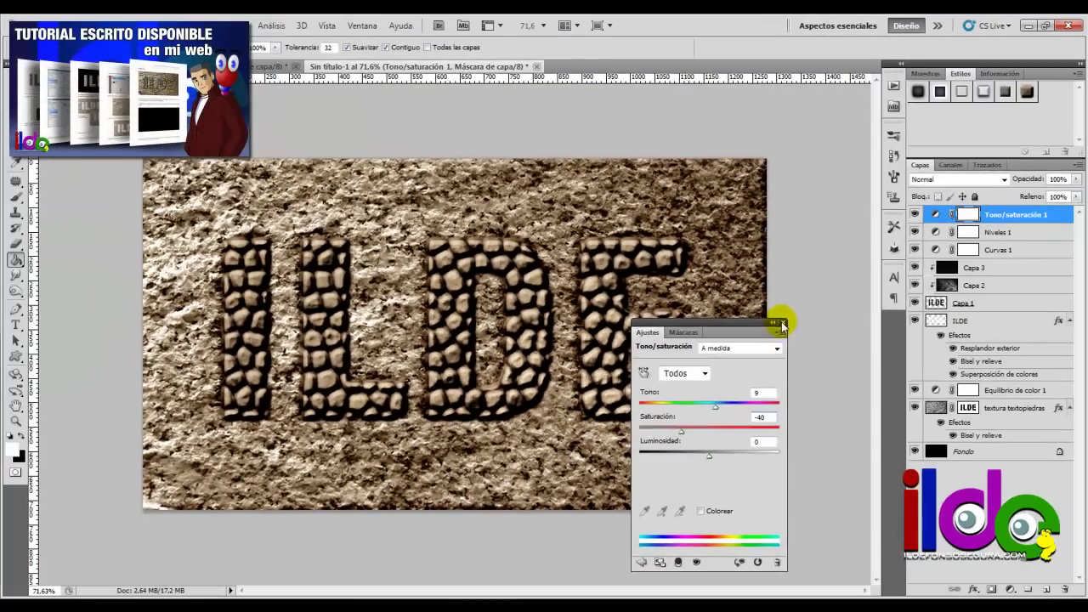
left_click(782, 321)
left_click(16, 424)
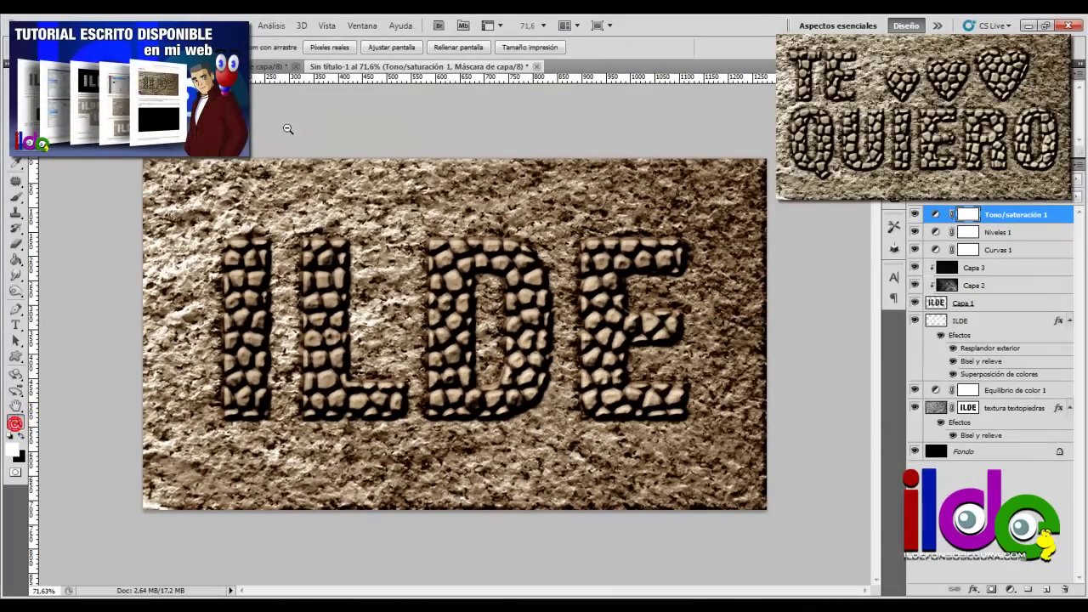
left_click(406, 49)
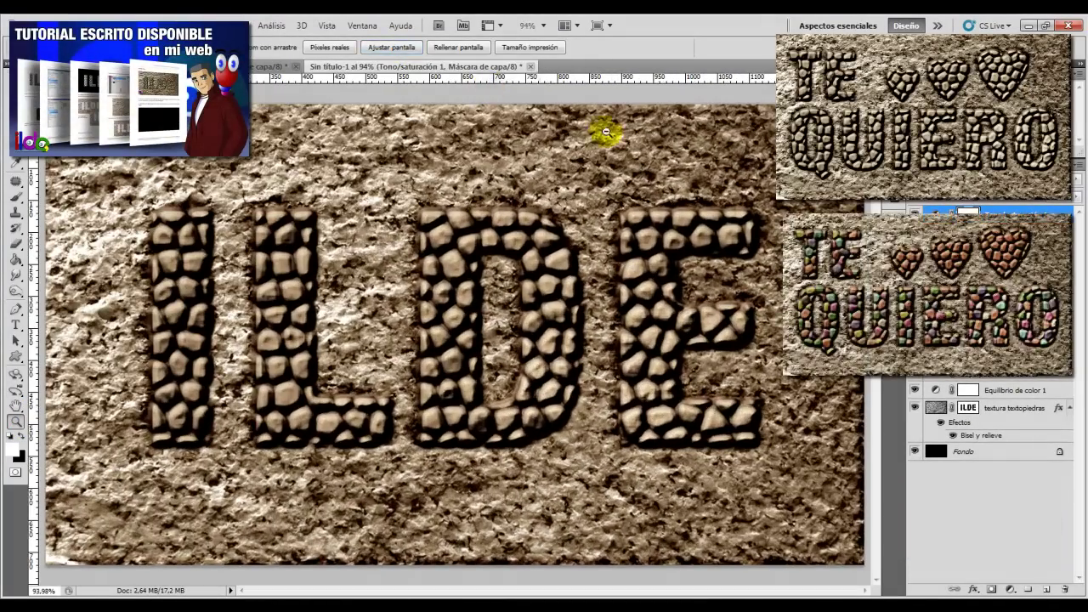